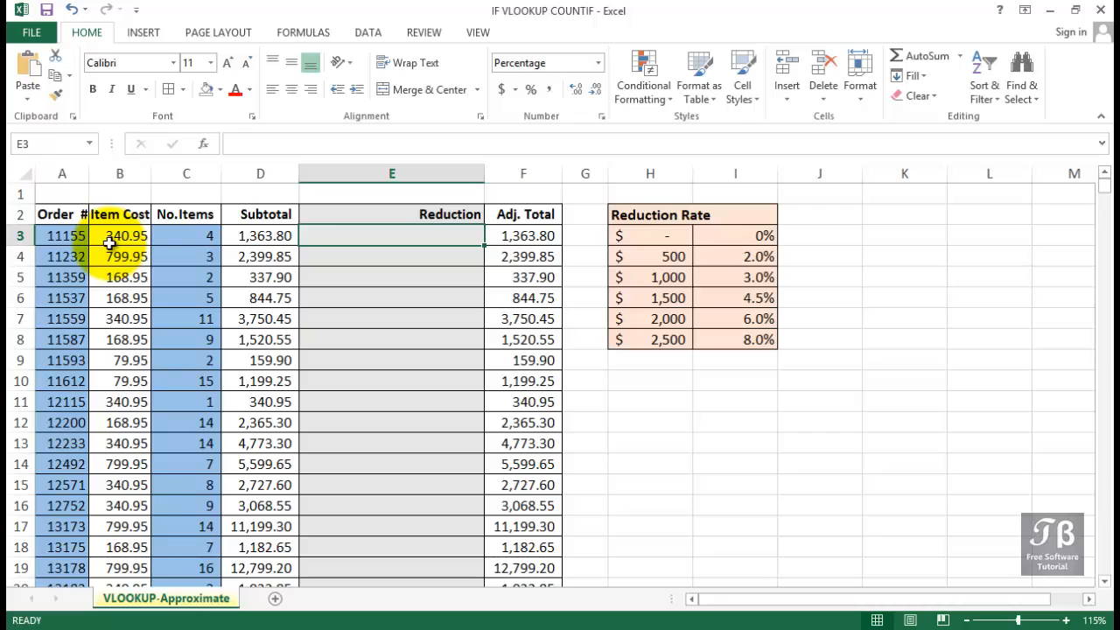
Autofit the width of column E to its Reduction heading.
click(382, 166)
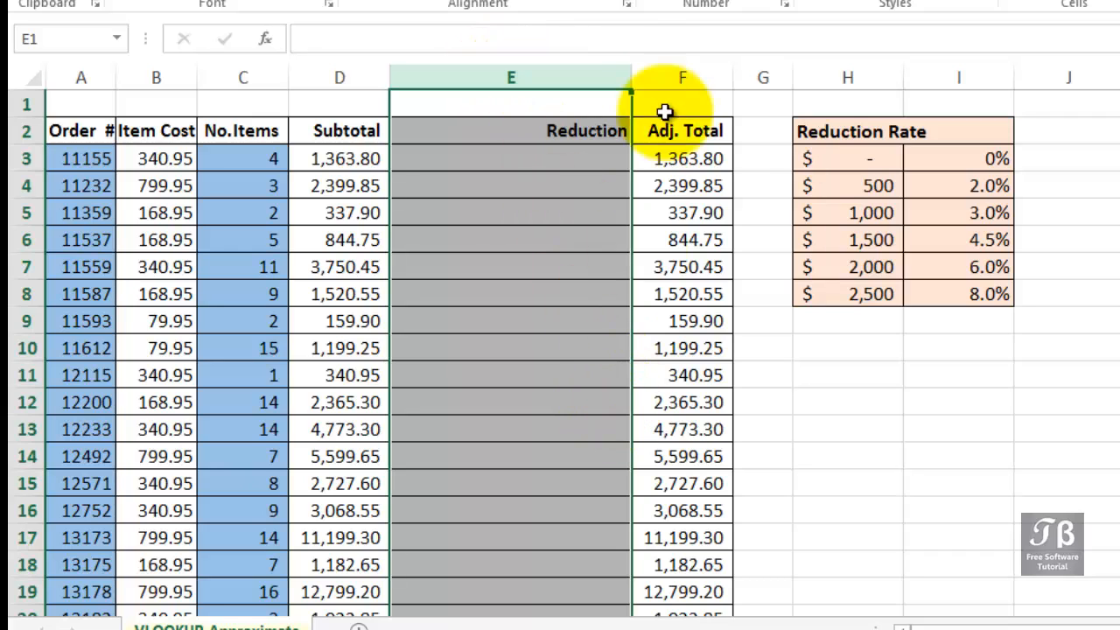
double_click(632, 72)
click(457, 294)
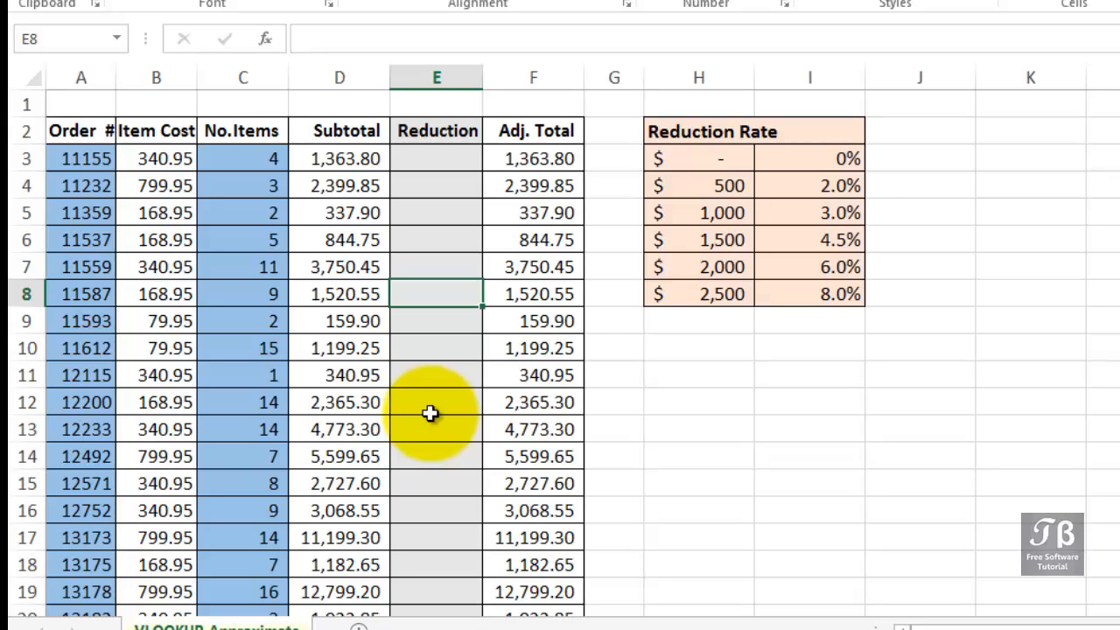
Compare the first order's subtotal in D3 with the thresholds and percentages in the Reduction Rate table.
click(688, 158)
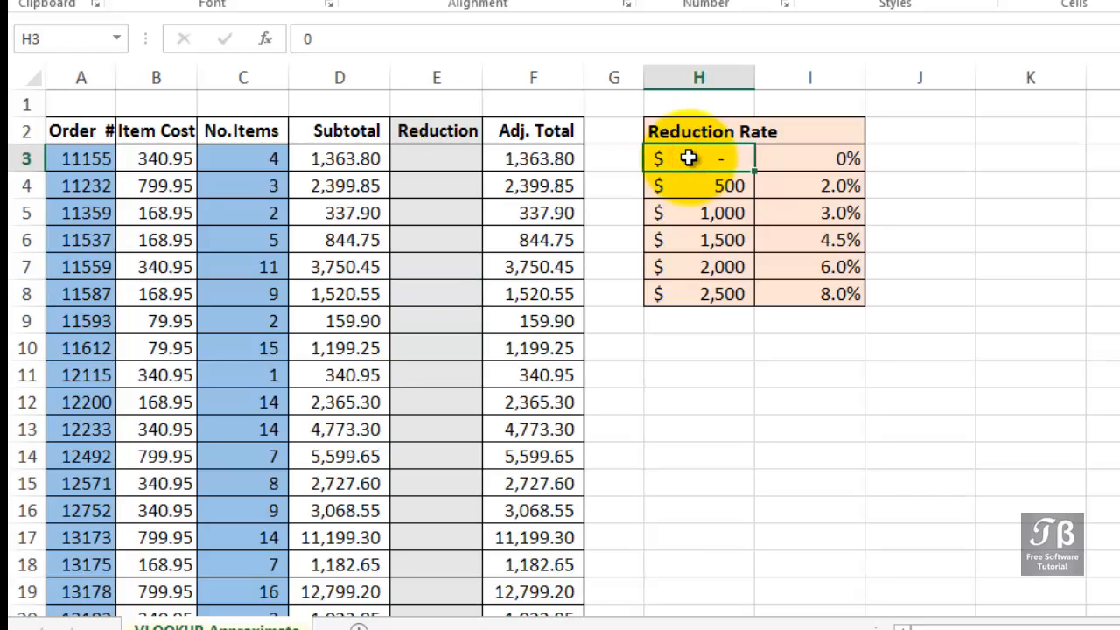
drag(688, 158, 688, 297)
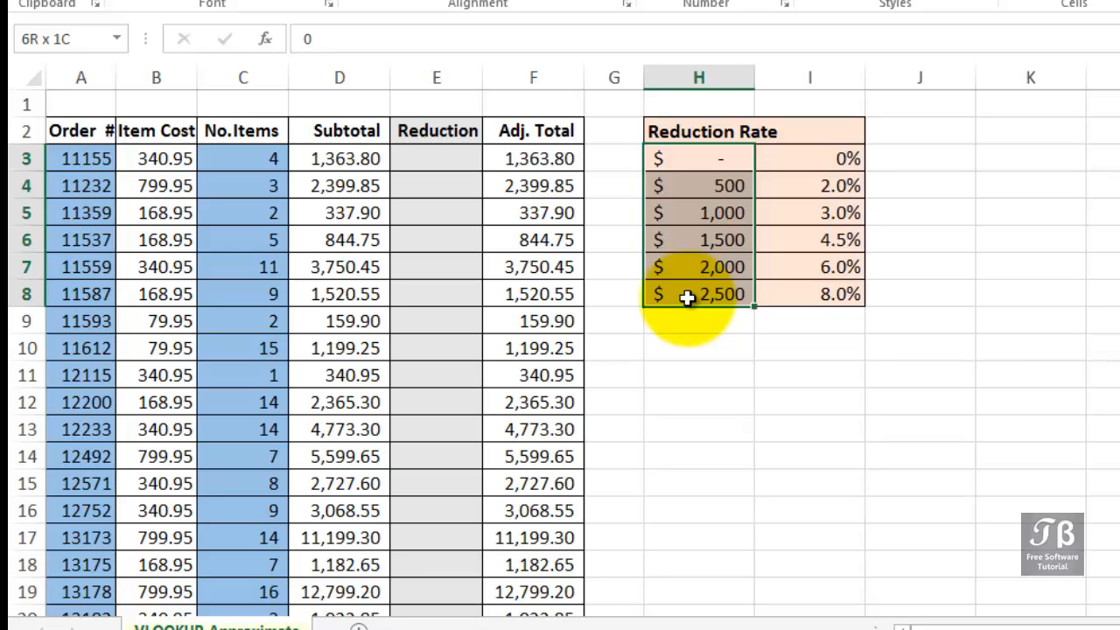
drag(687, 298, 688, 296)
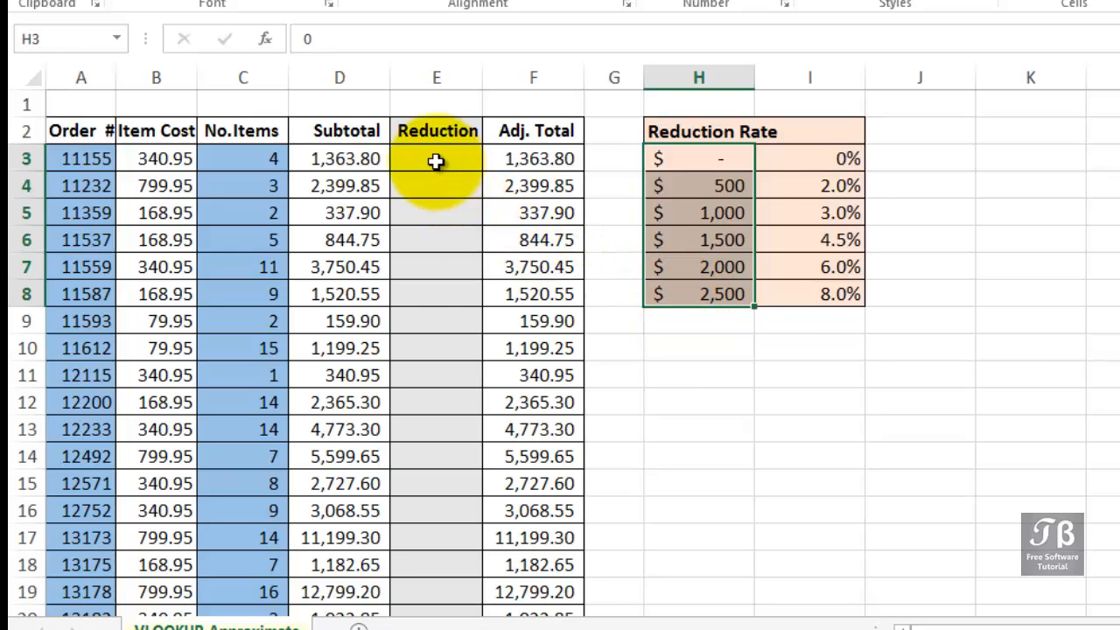
click(367, 153)
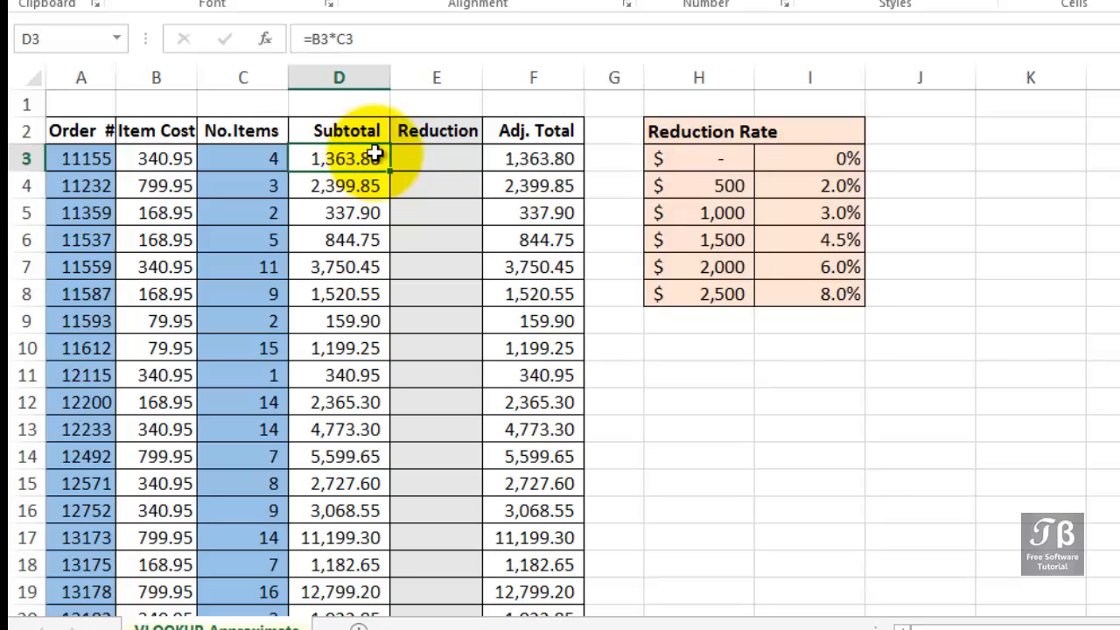
click(408, 158)
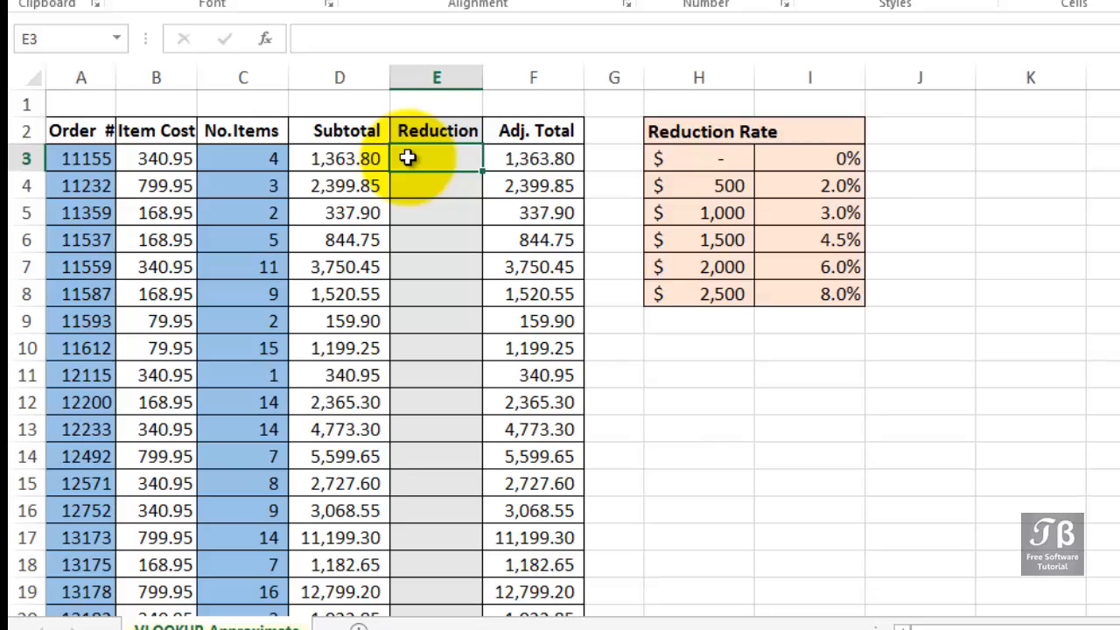
click(337, 161)
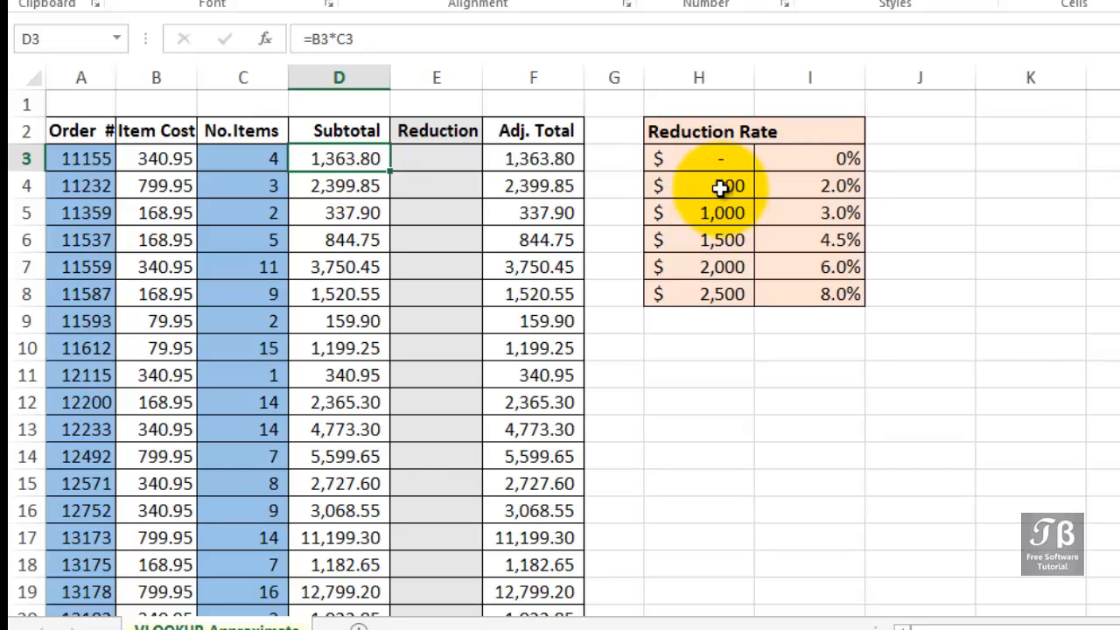
click(792, 210)
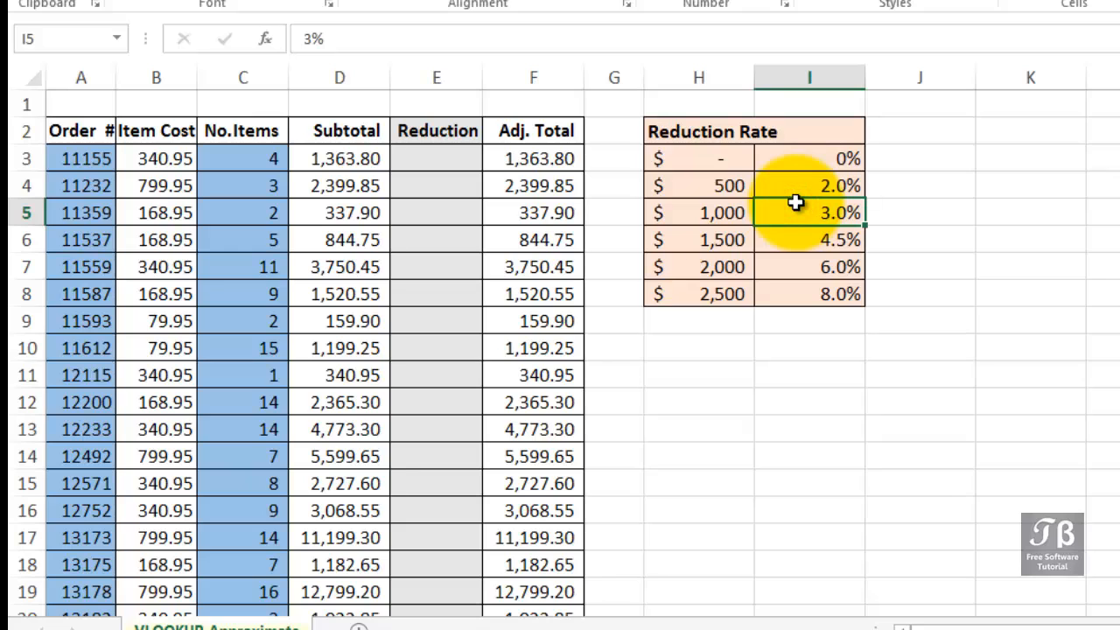
click(333, 158)
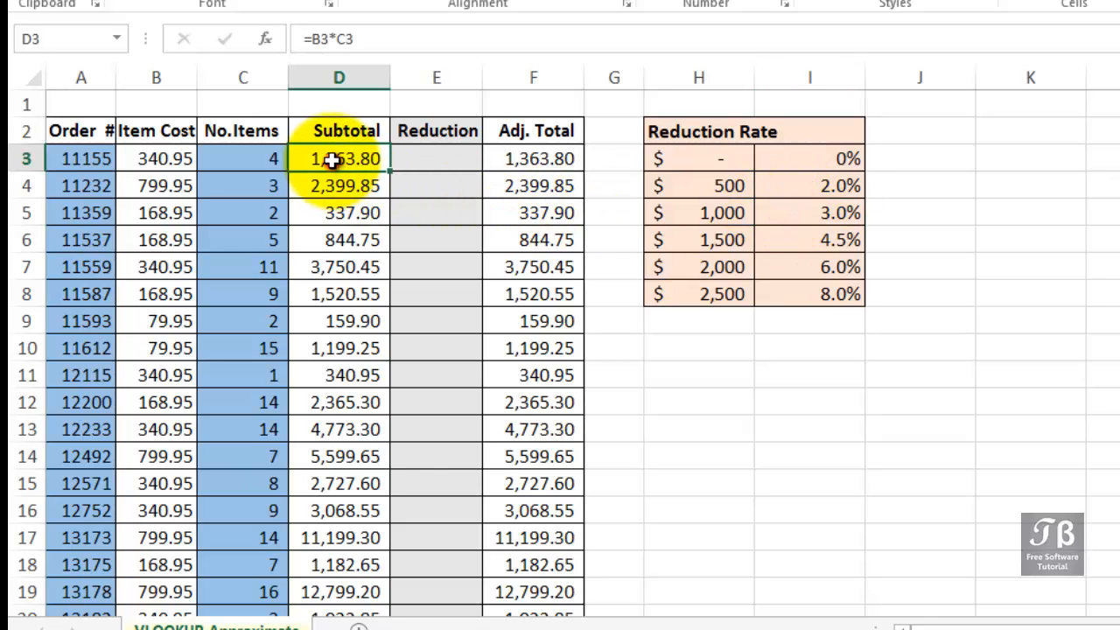
click(803, 214)
click(801, 232)
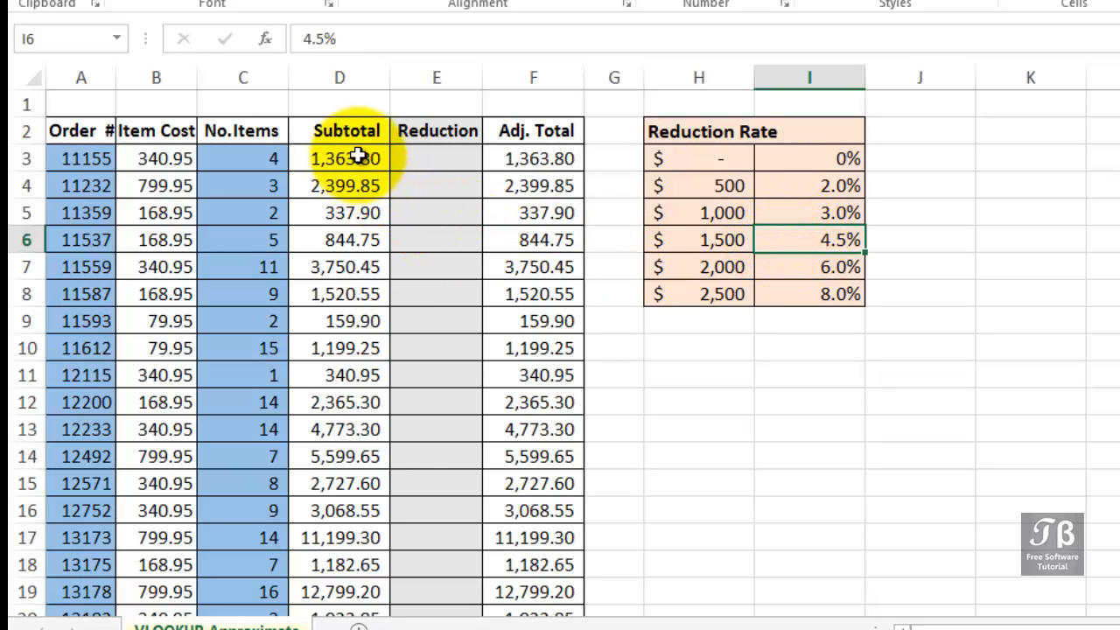
Examine the two columns of the Reduction Rate table, H3:I8, and trace which threshold and percentage apply to the subtotal in D3.
drag(716, 166, 802, 296)
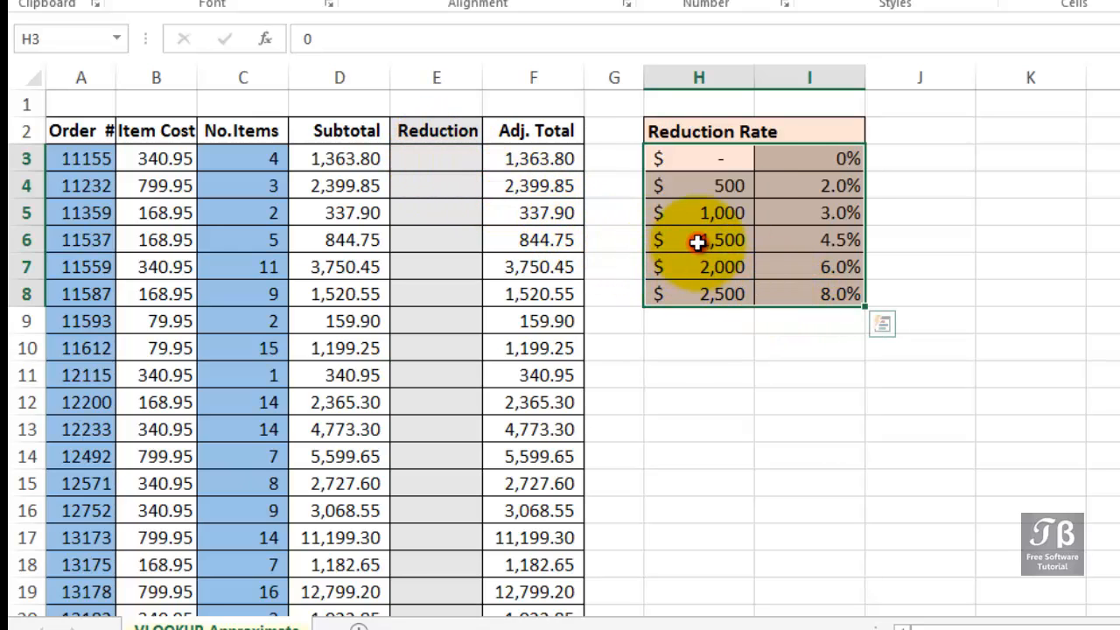
click(697, 242)
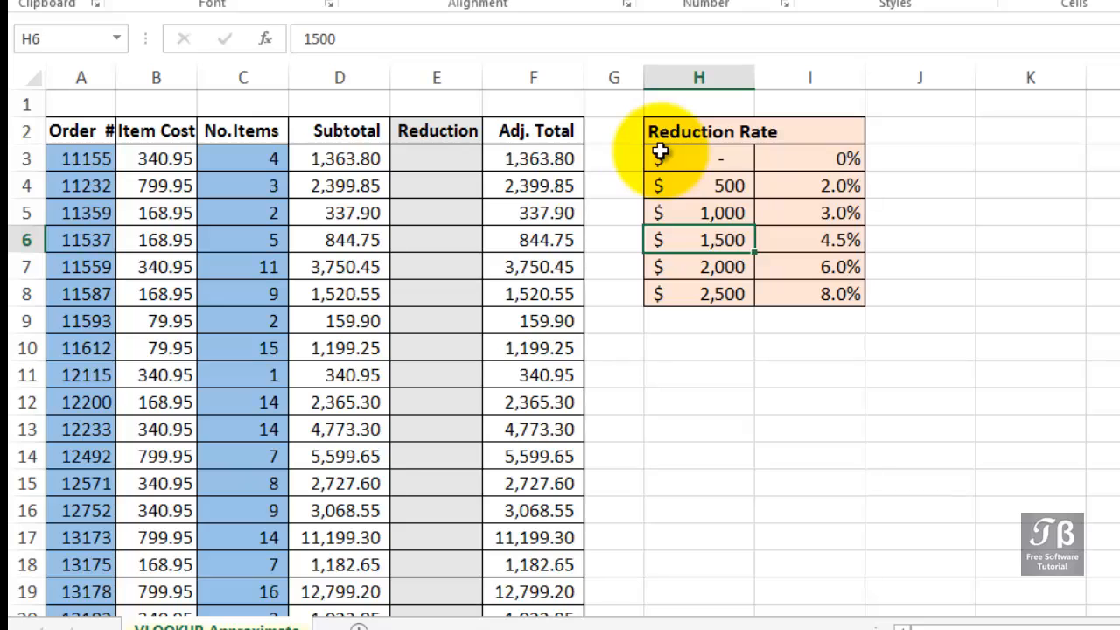
drag(661, 153, 683, 295)
click(831, 161)
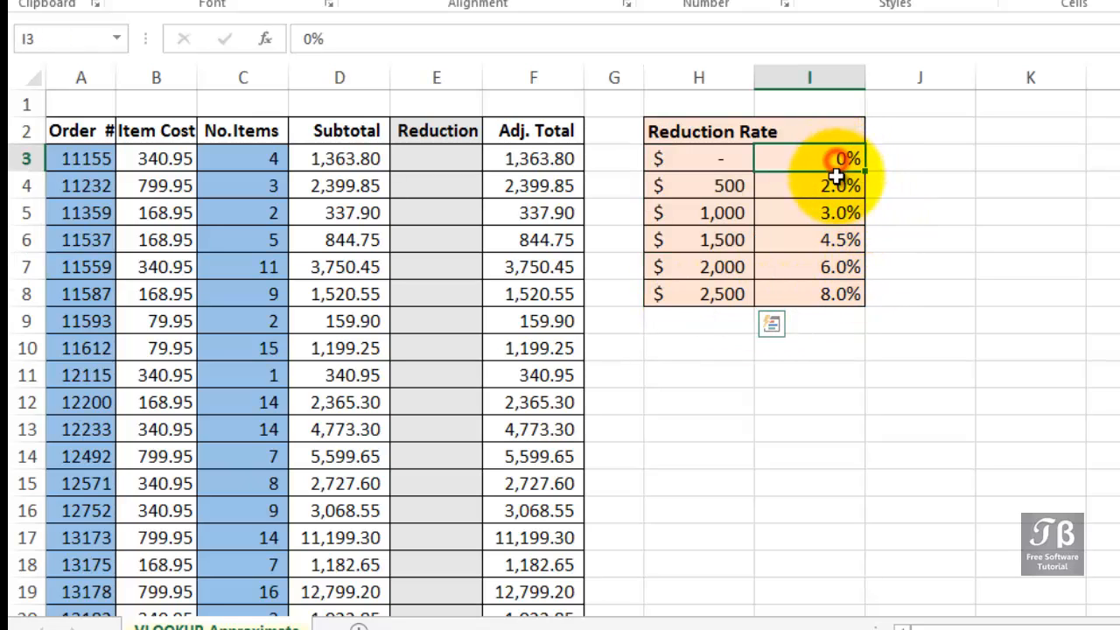
drag(835, 177, 835, 297)
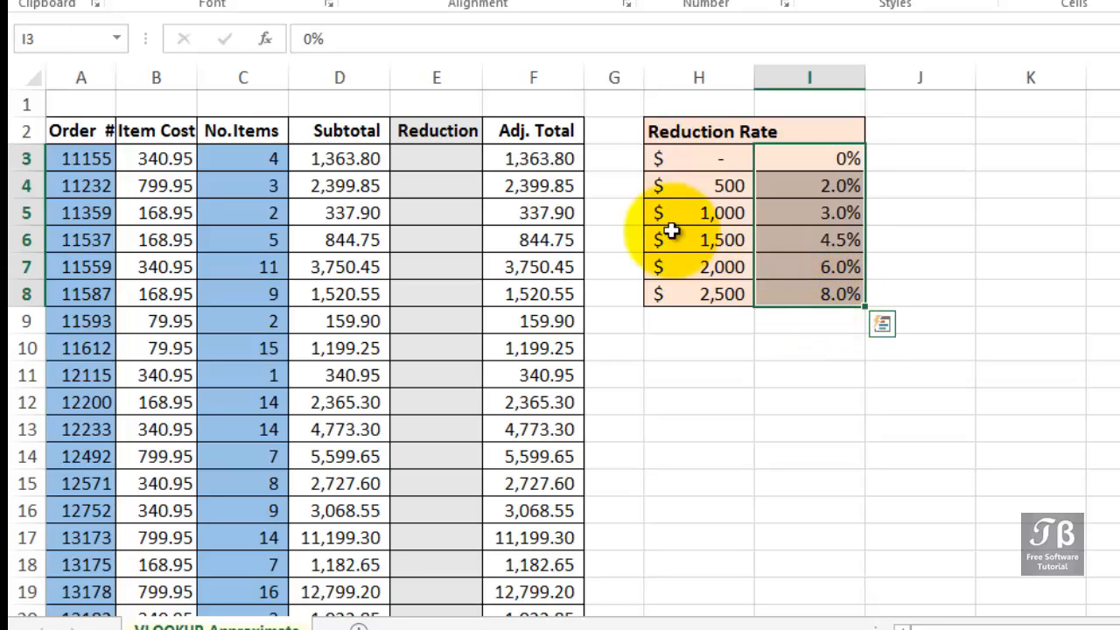
click(457, 159)
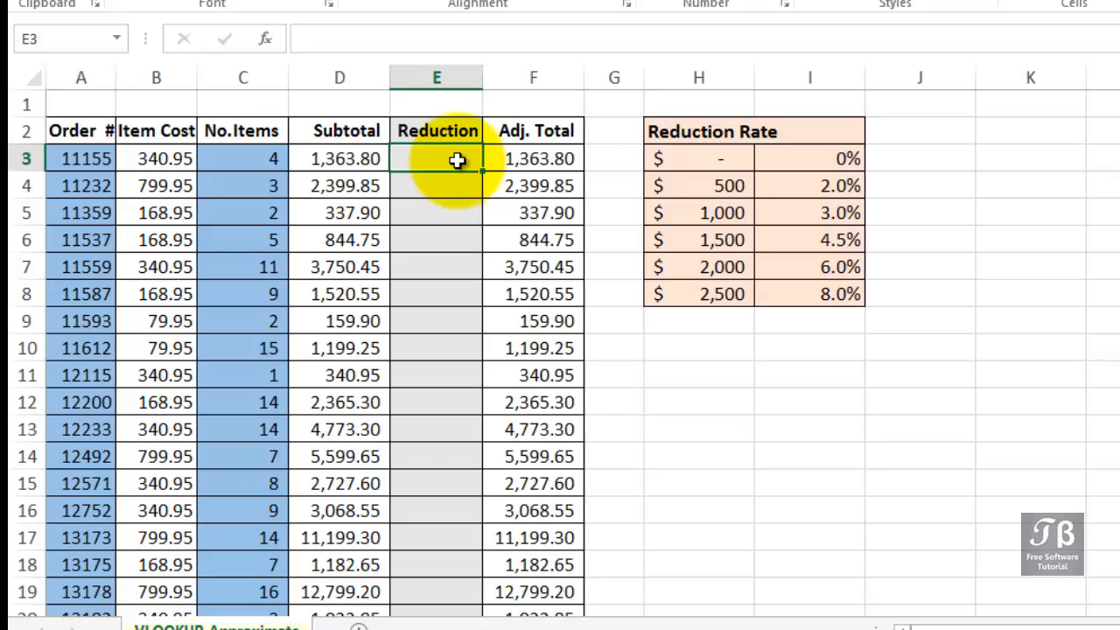
click(342, 159)
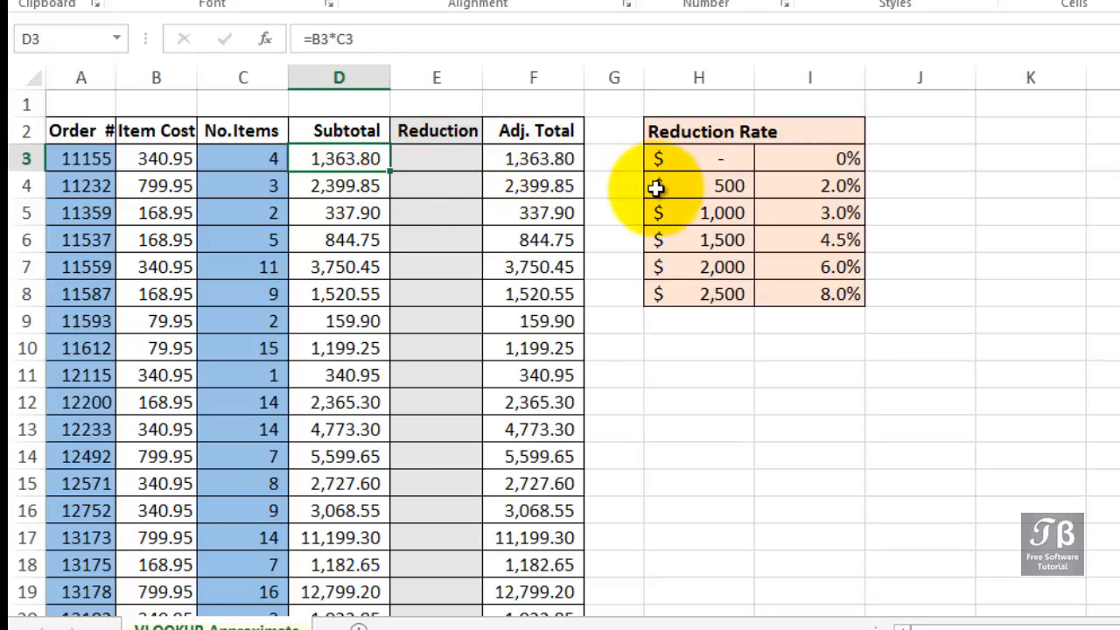
drag(697, 159, 697, 305)
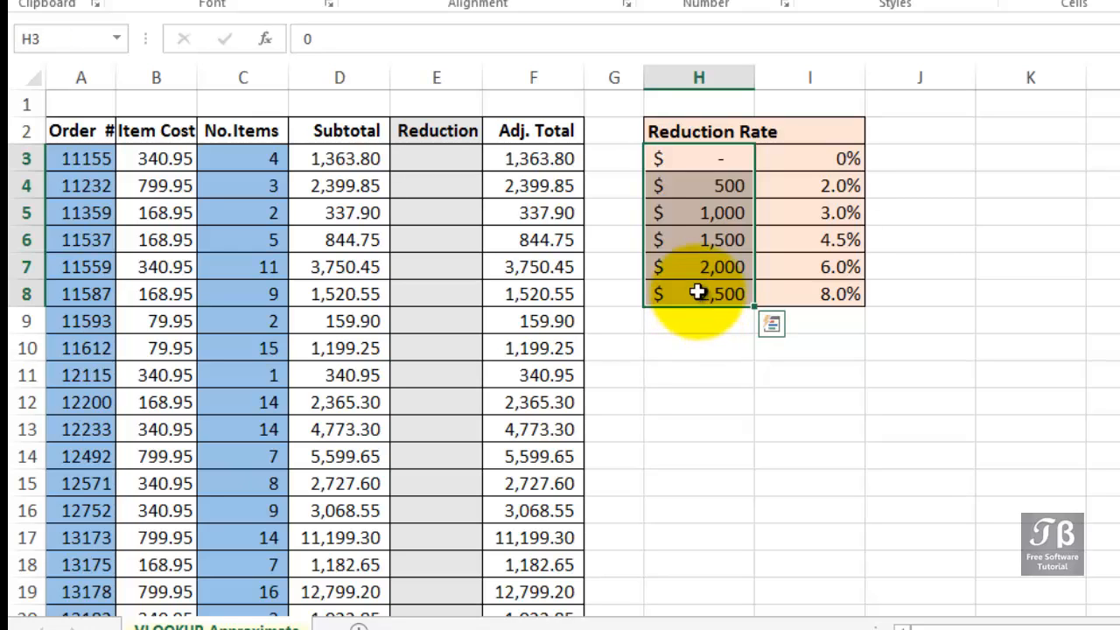
click(698, 242)
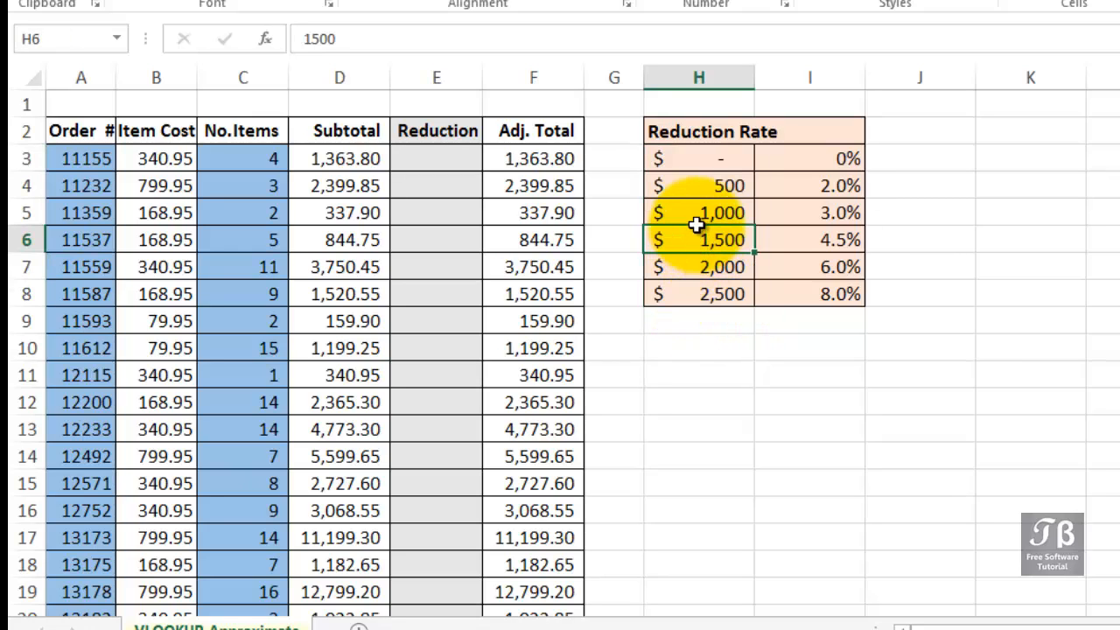
click(695, 213)
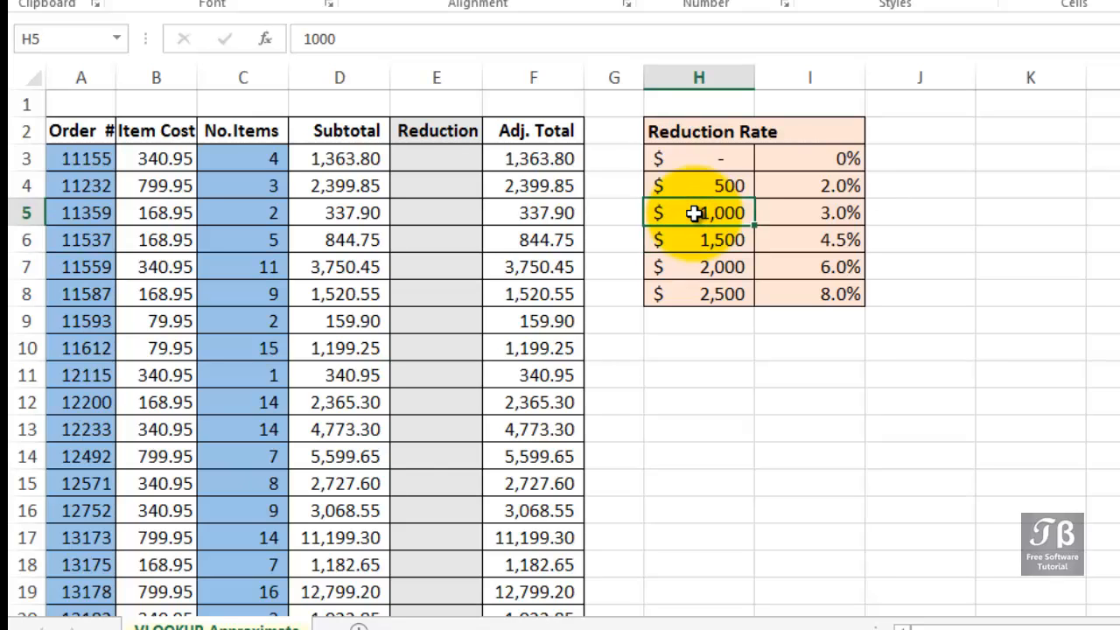
click(836, 210)
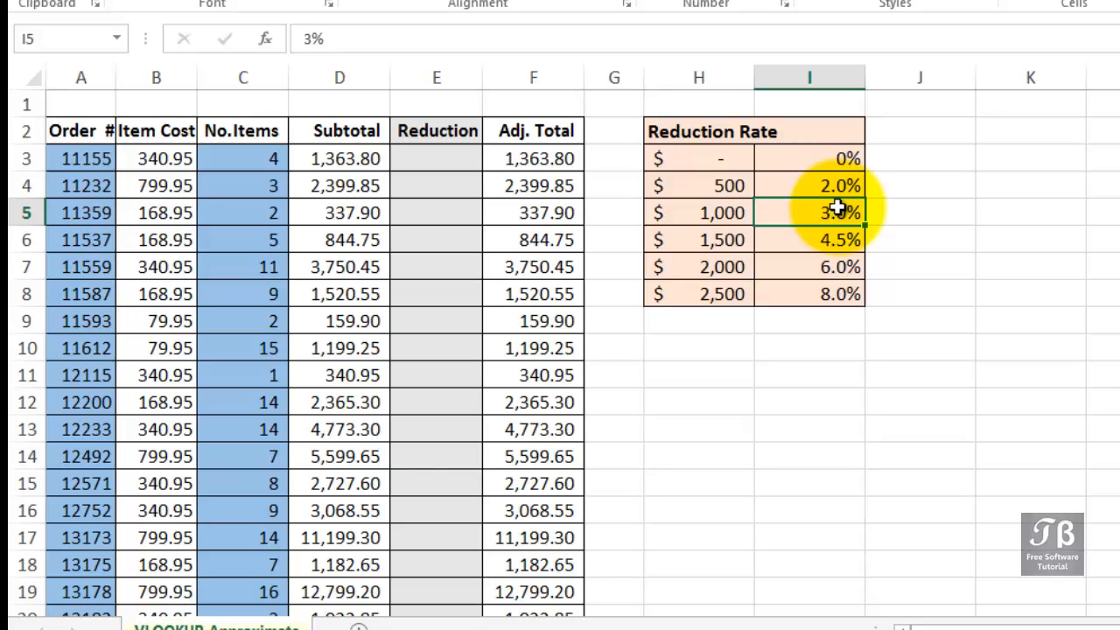
click(423, 155)
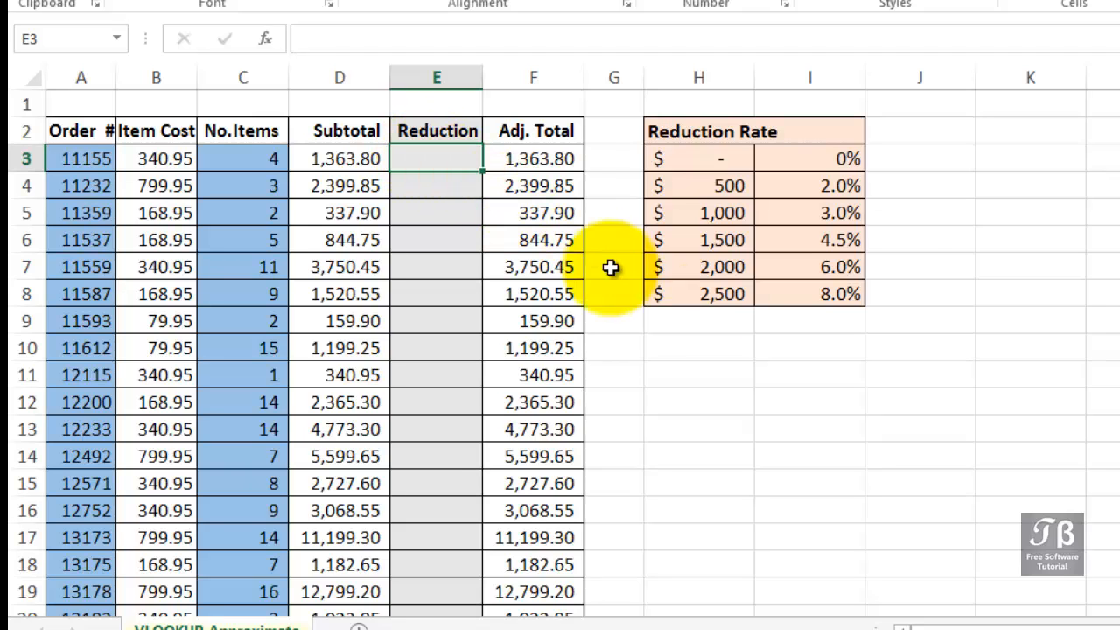
Widen the Reduction column E to roughly two and a half times its width, making room for a long formula.
scroll(563, 340, up, 4)
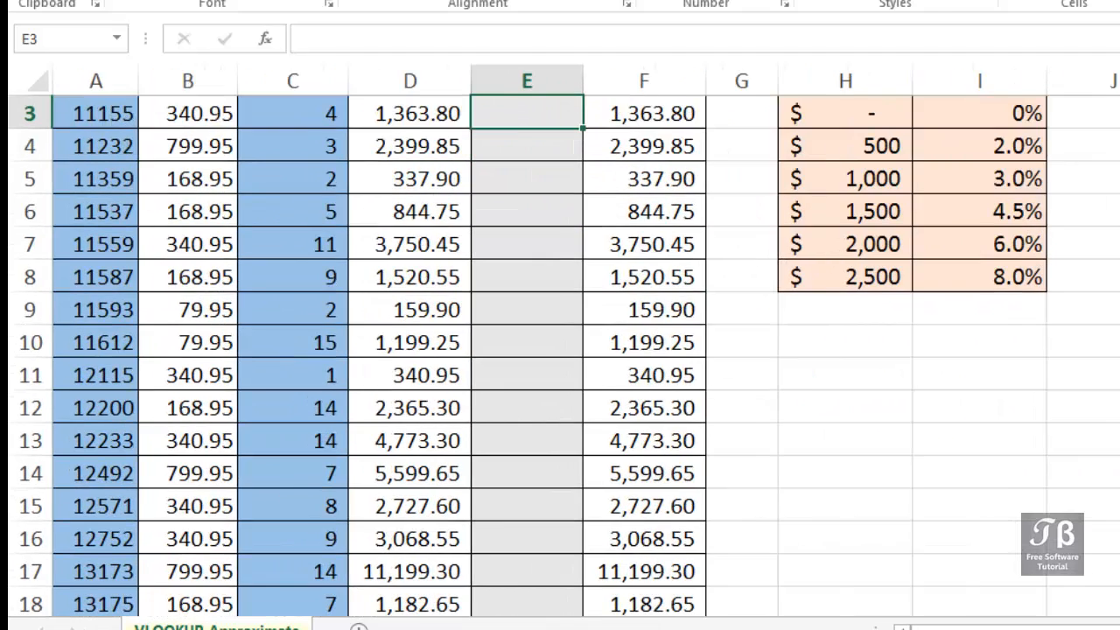
scroll(963, 492, up, 1)
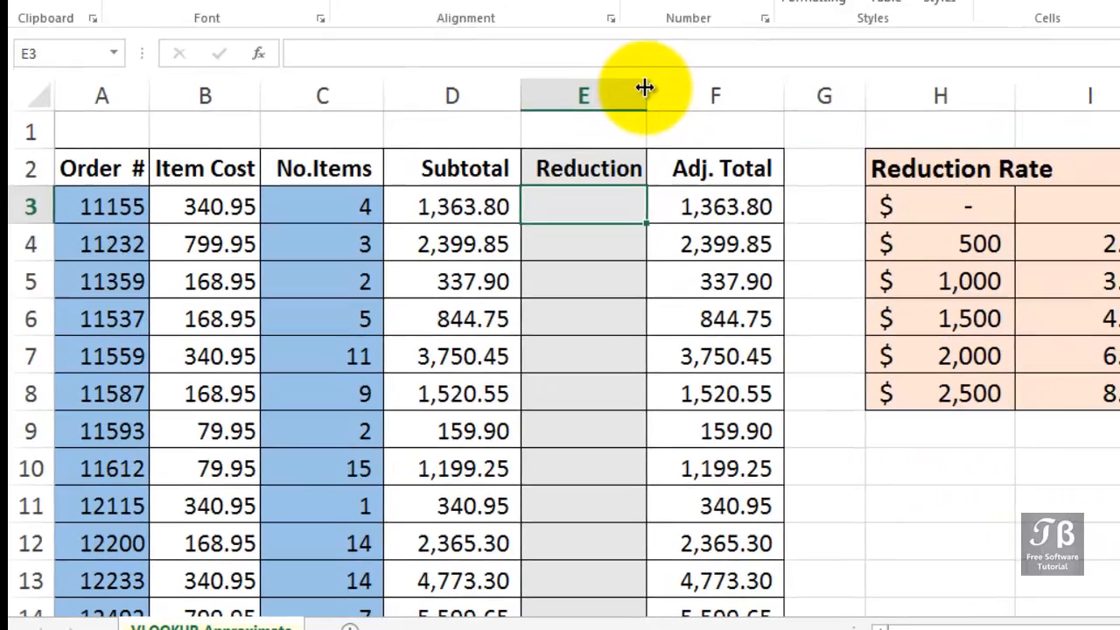
drag(663, 79, 897, 90)
drag(813, 140, 813, 139)
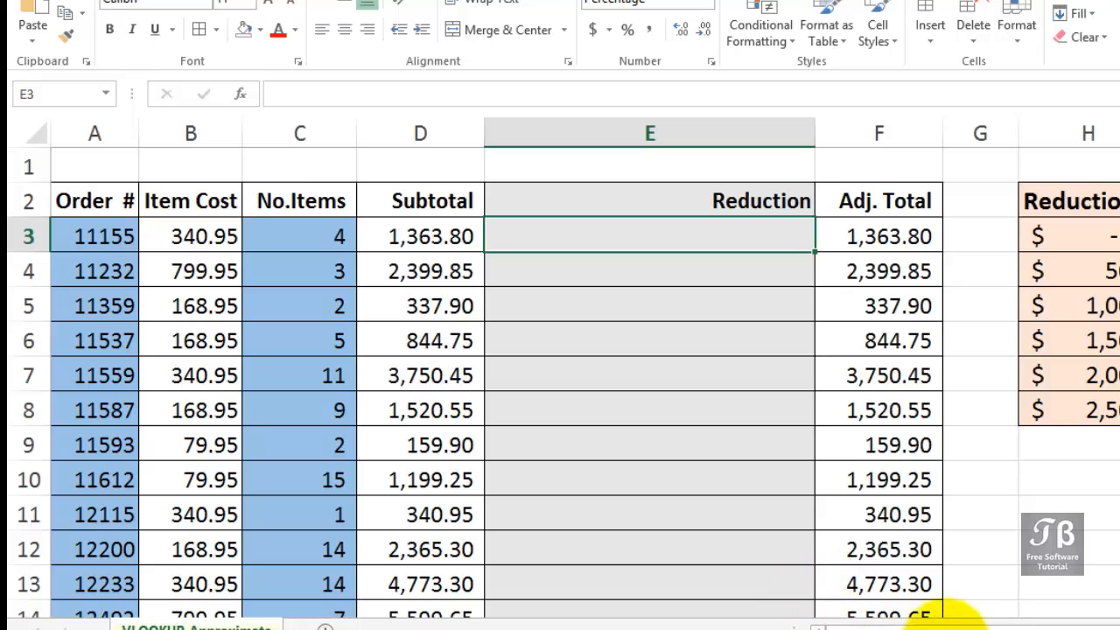
drag(945, 628, 1025, 628)
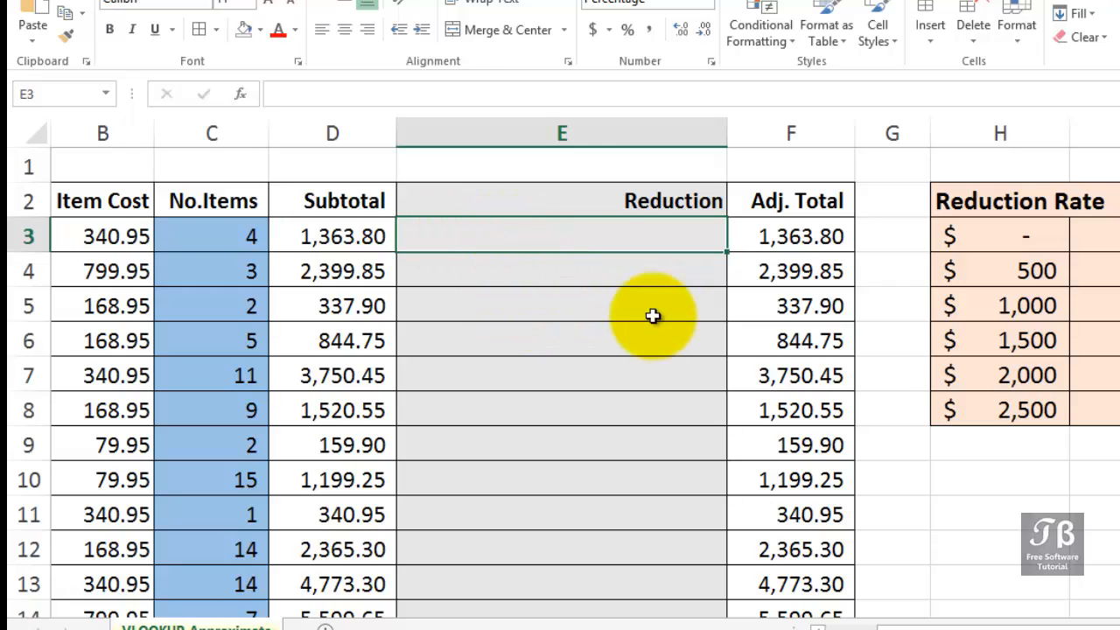
Enter the approximate-match formula =VLOOKUP(D3,H3:I8,2) in E3 to look up the first order's reduction rate.
double_click(473, 226)
text(=vl)
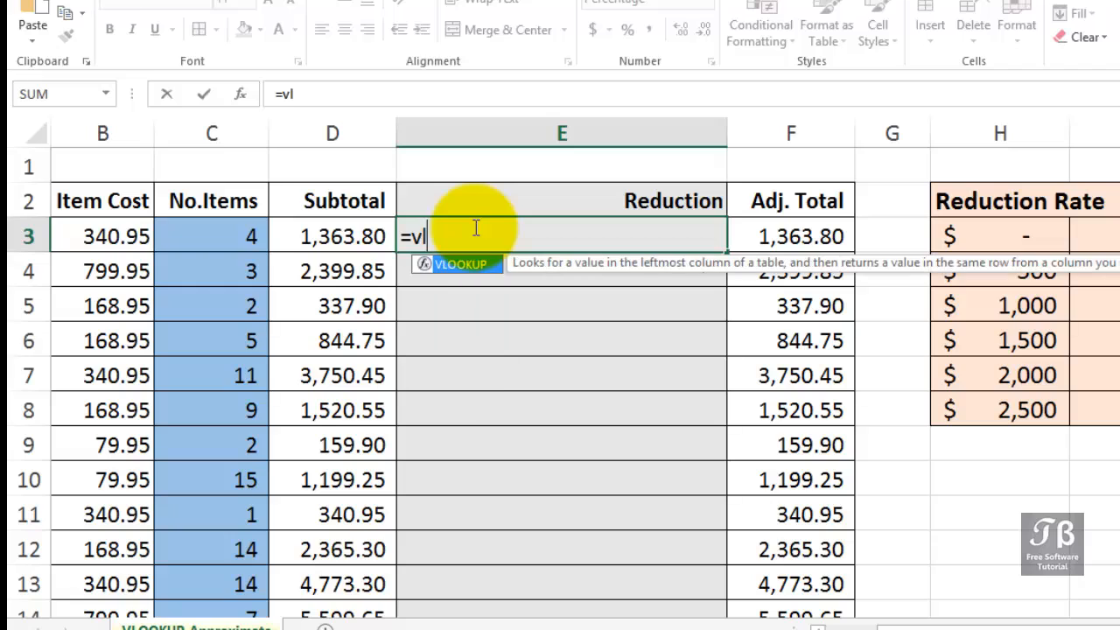
text(o)
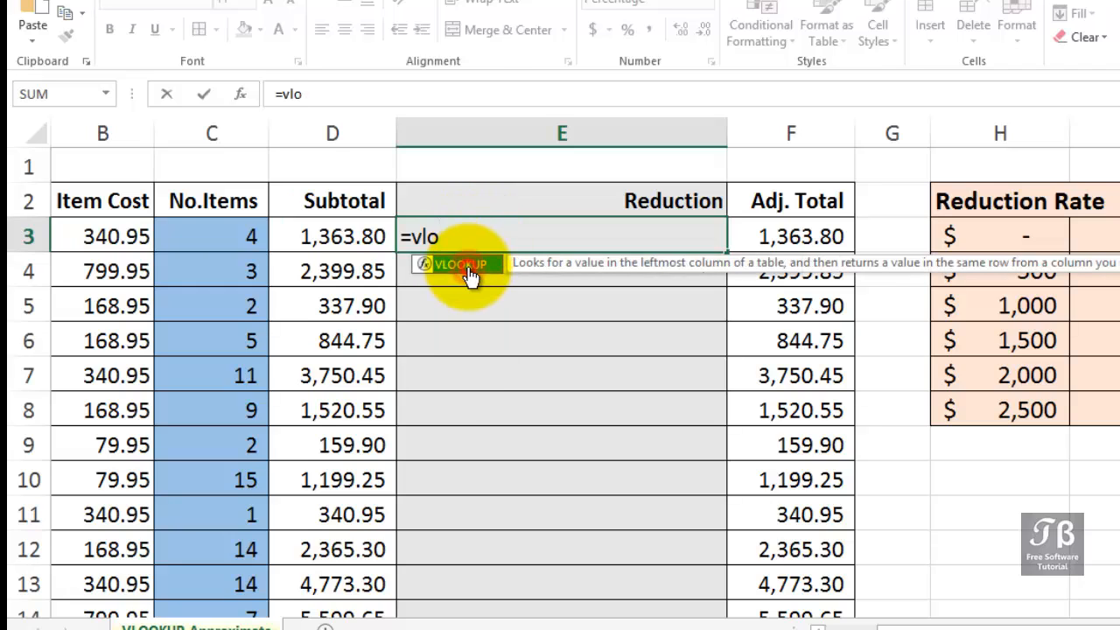
double_click(468, 265)
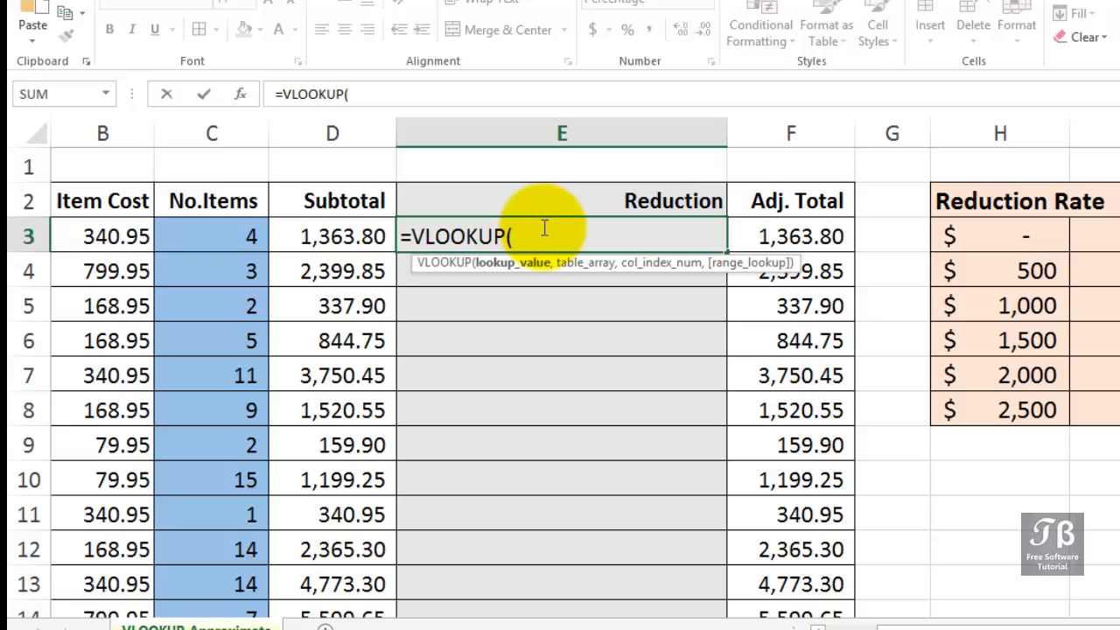
click(378, 243)
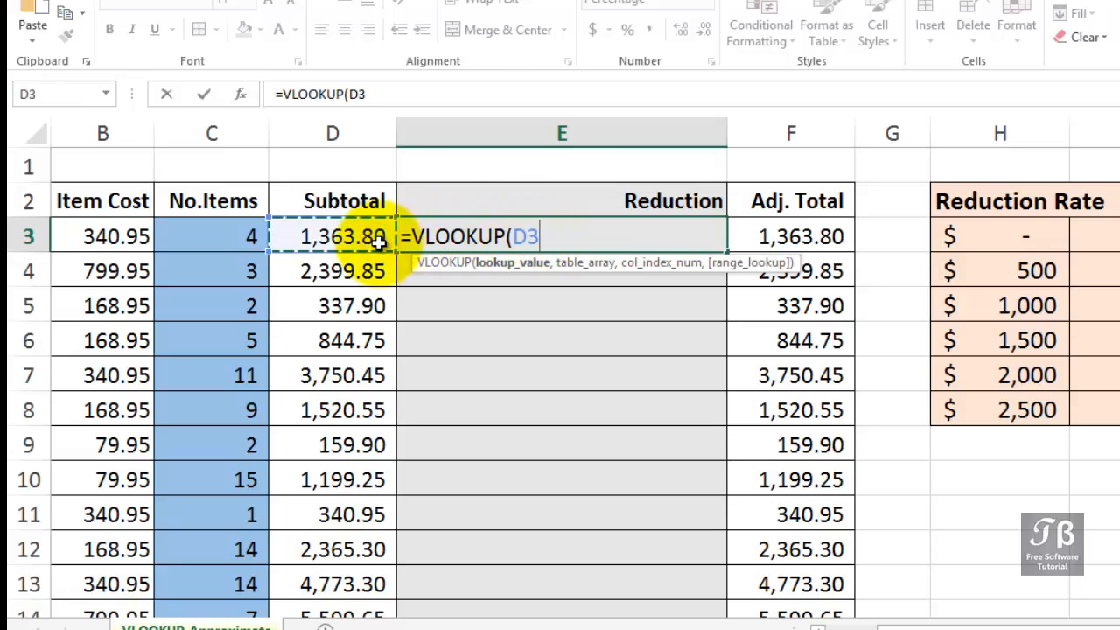
text(,)
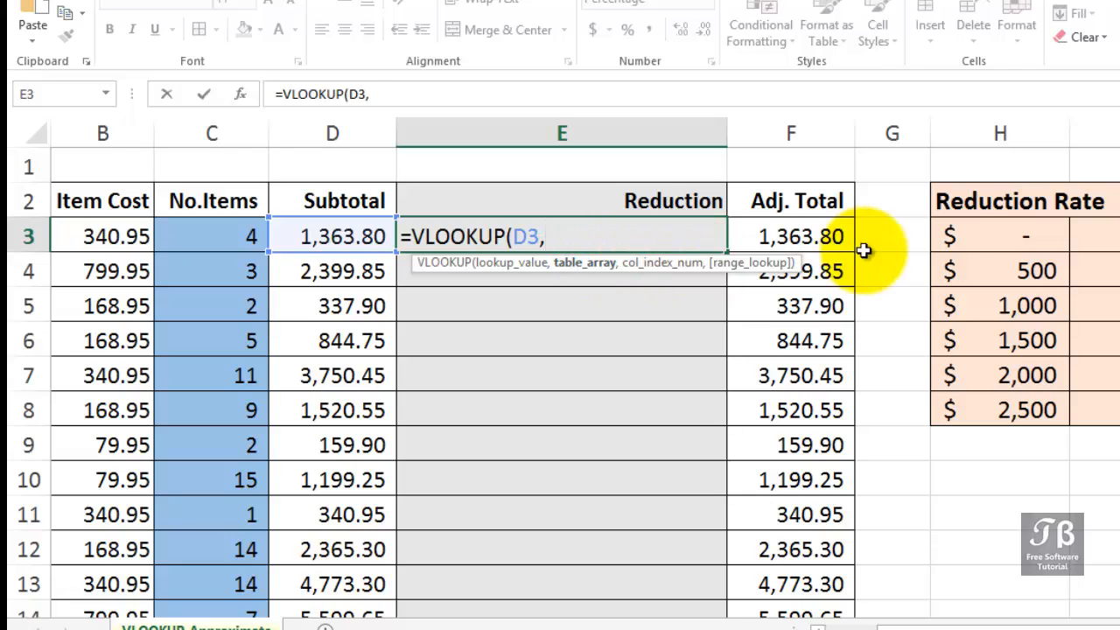
drag(942, 235, 1107, 404)
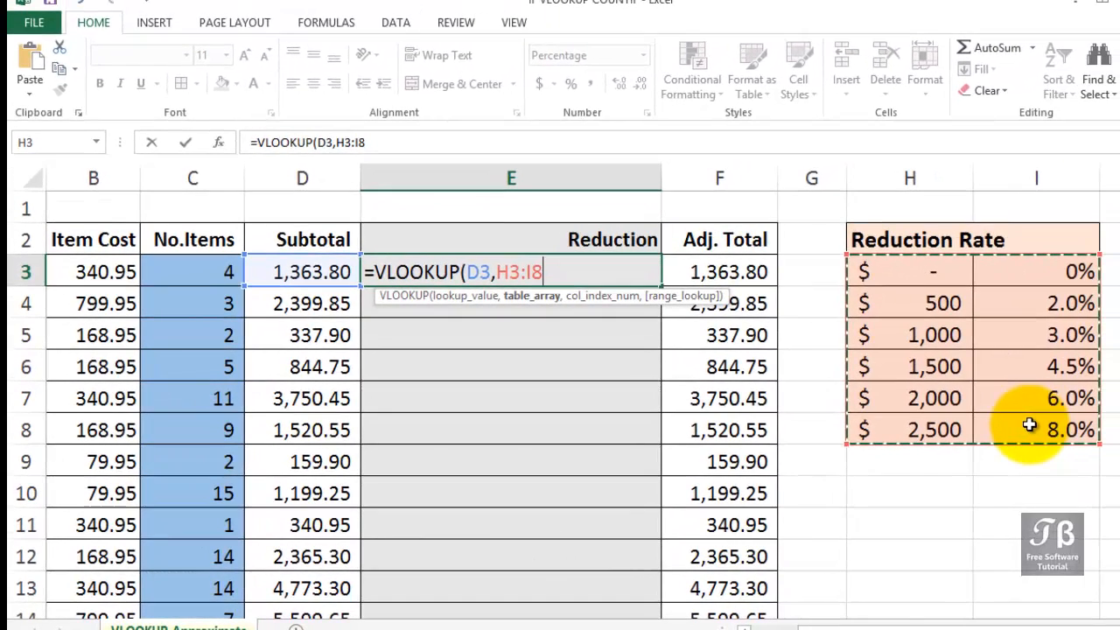
text(,)
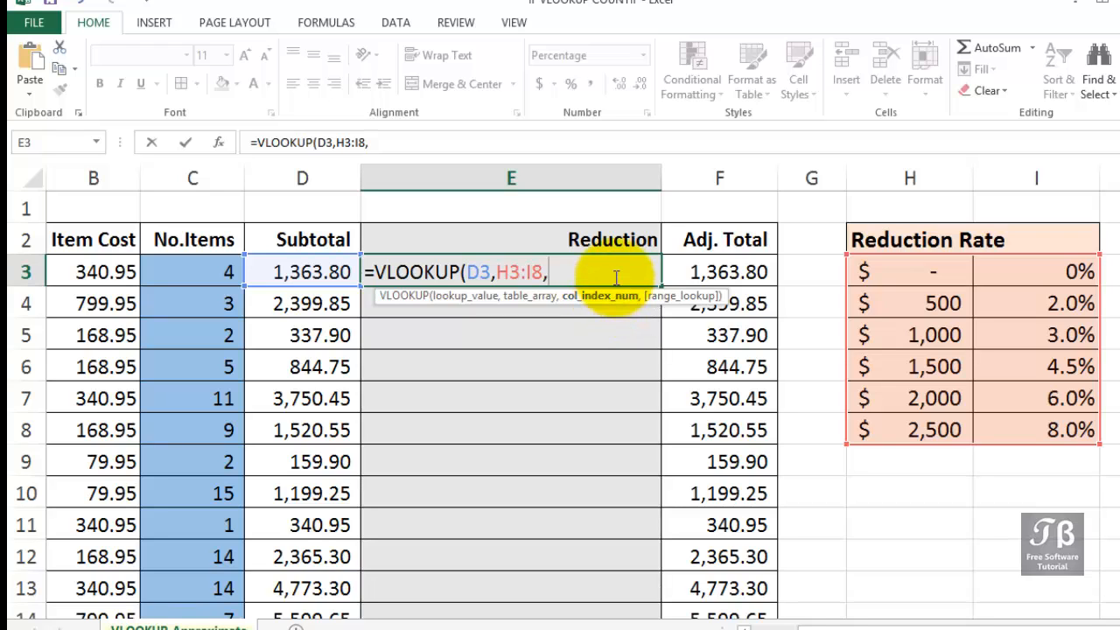
text(2)
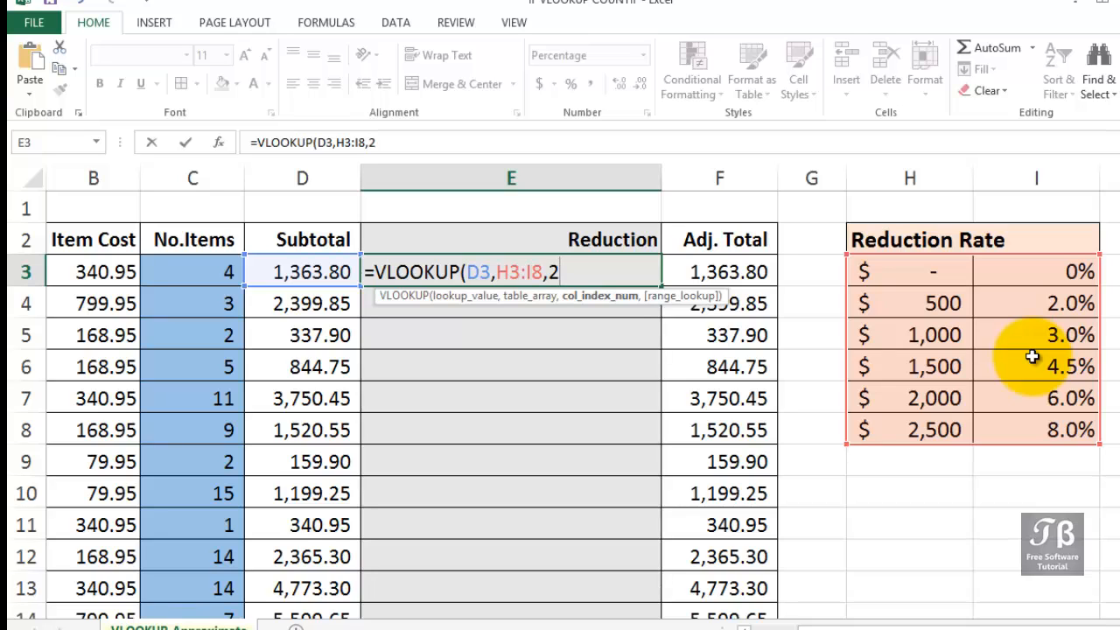
key(Return)
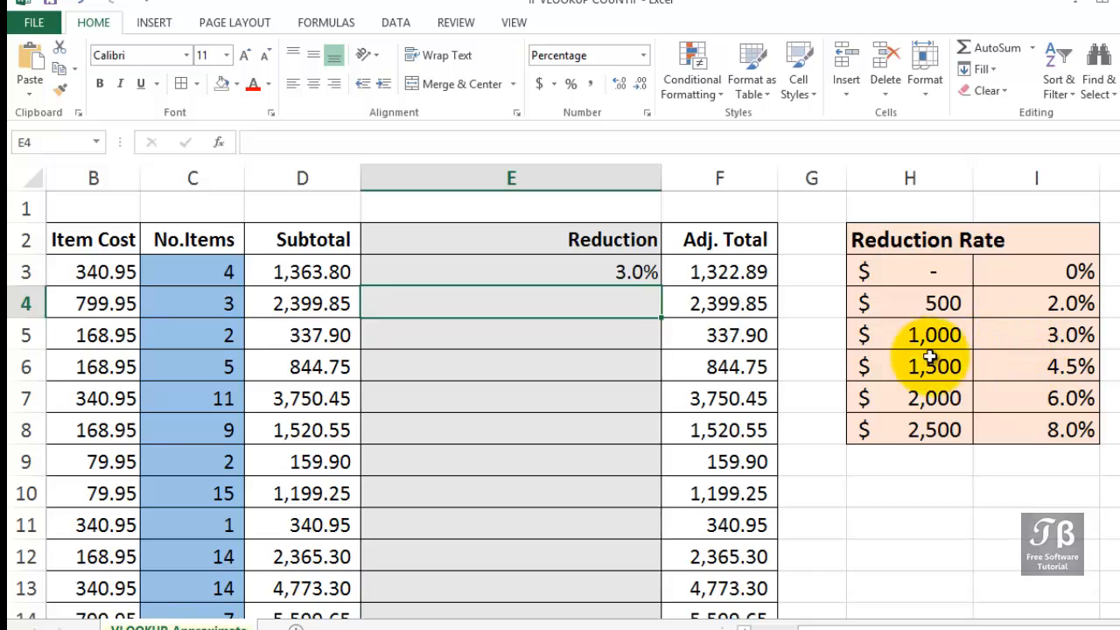
Check the reduction rate in E3 against the subtotal in D3 and the matching Reduction Rate row, H5:I5.
click(637, 267)
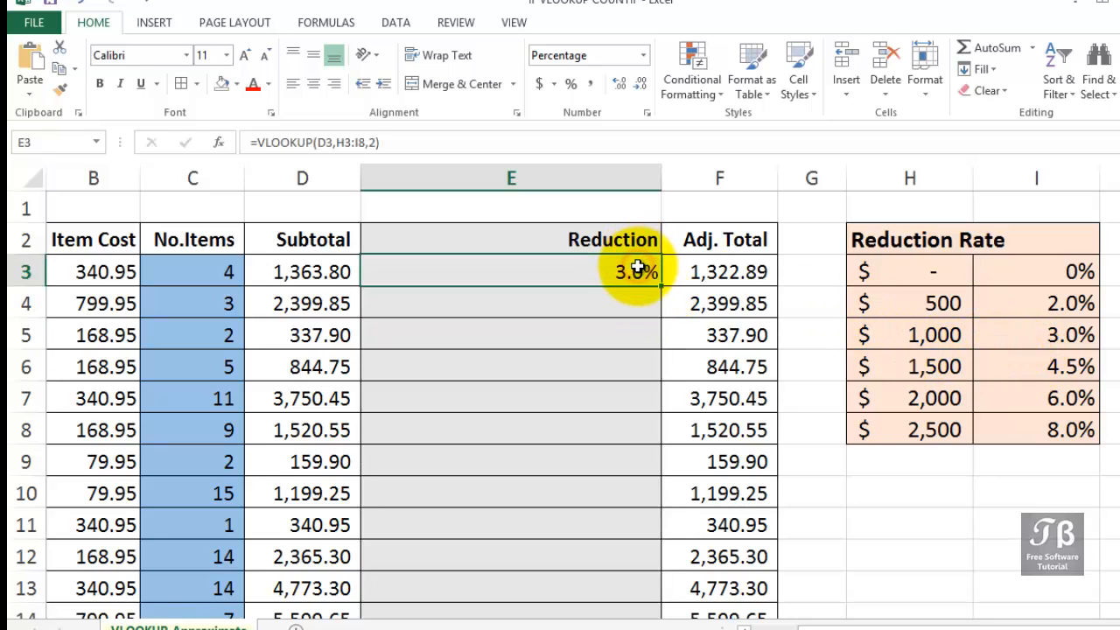
click(352, 273)
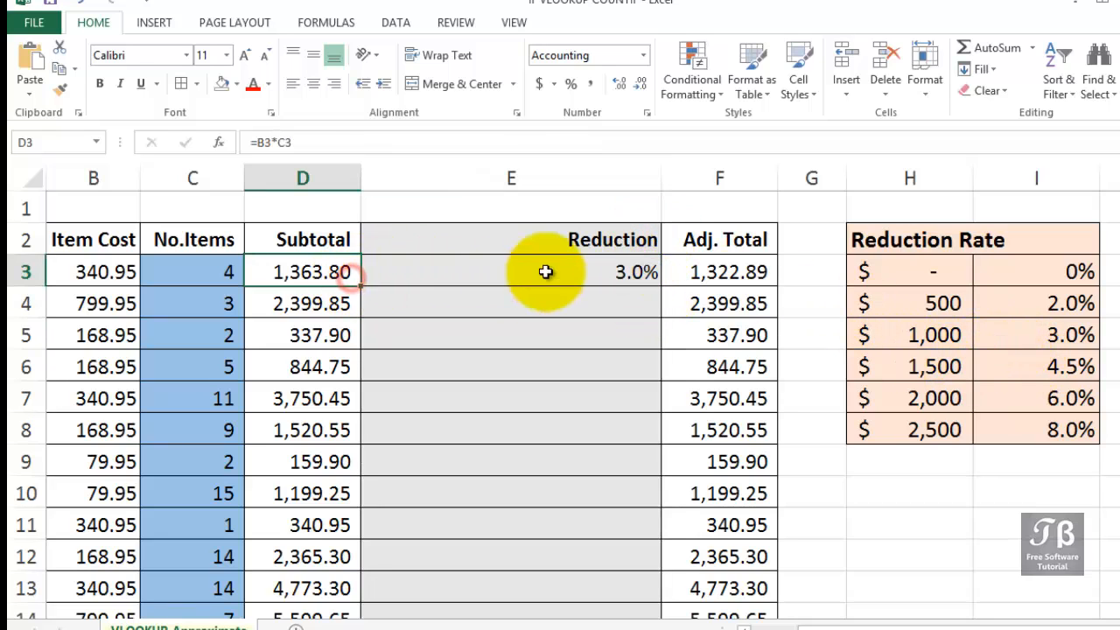
click(580, 267)
click(901, 343)
drag(901, 343, 1074, 338)
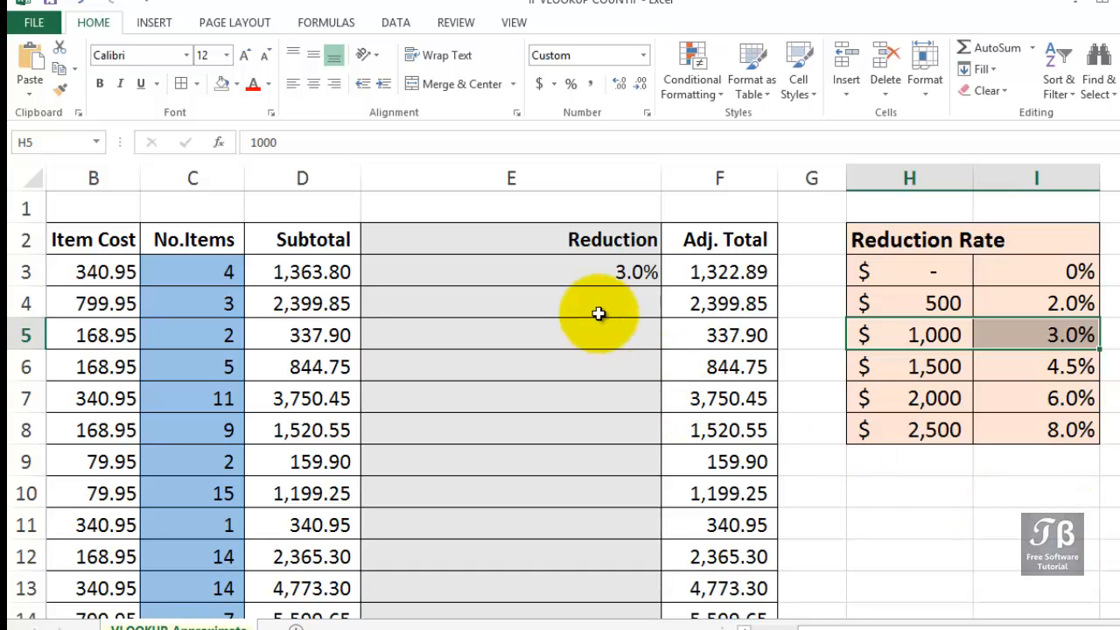
Make the table range in E3's VLOOKUP absolute as $H$3:$I$8 and copy the formula down to E10.
click(617, 271)
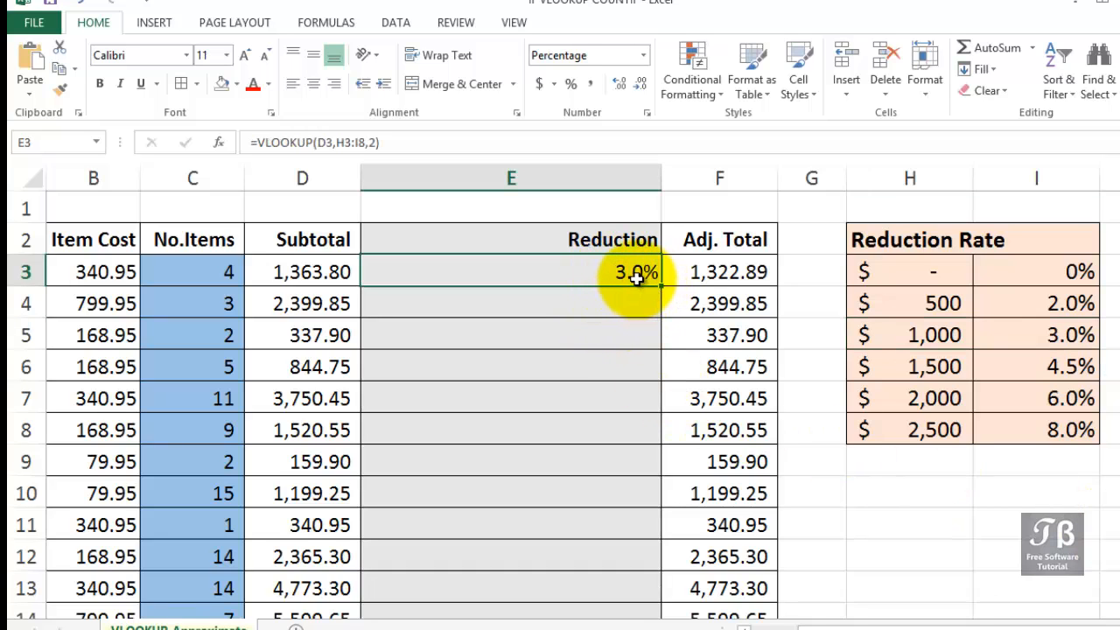
double_click(636, 276)
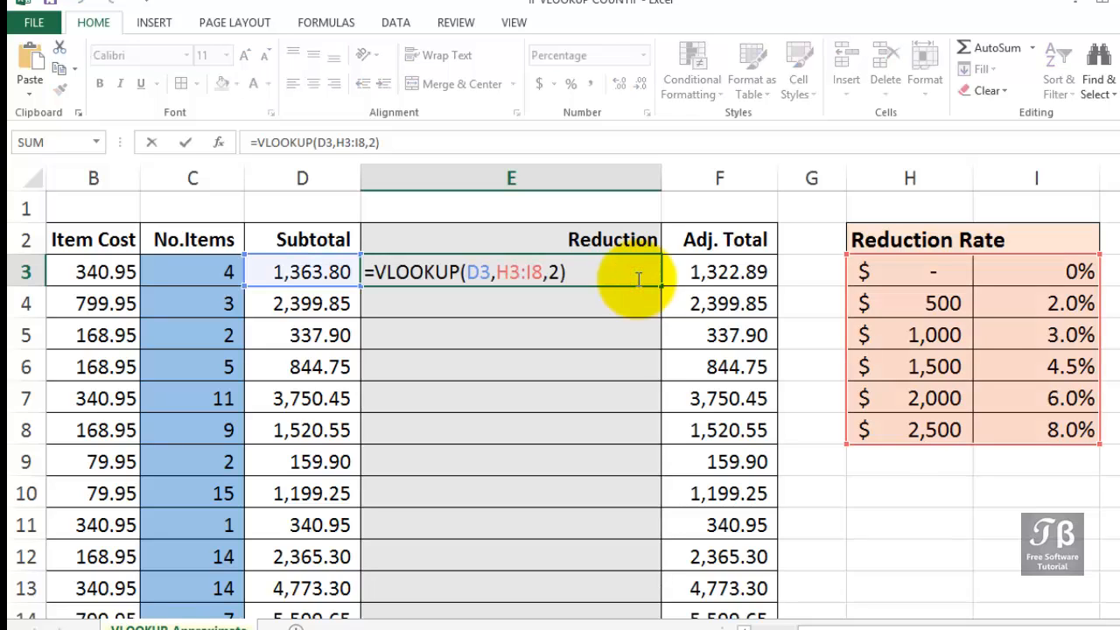
drag(544, 273, 501, 273)
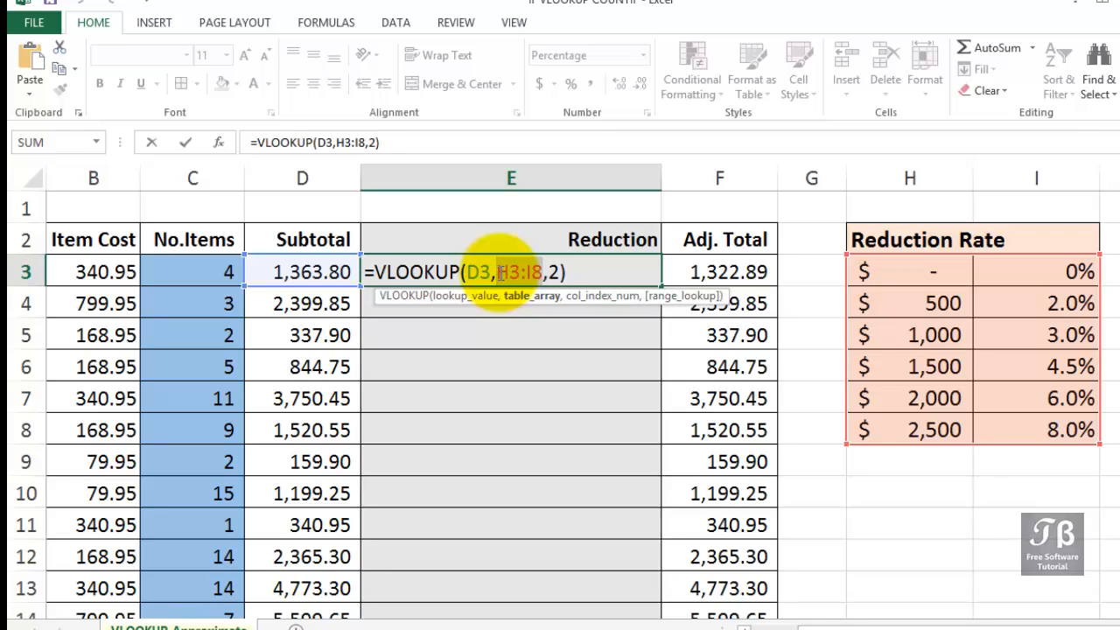
key(F4)
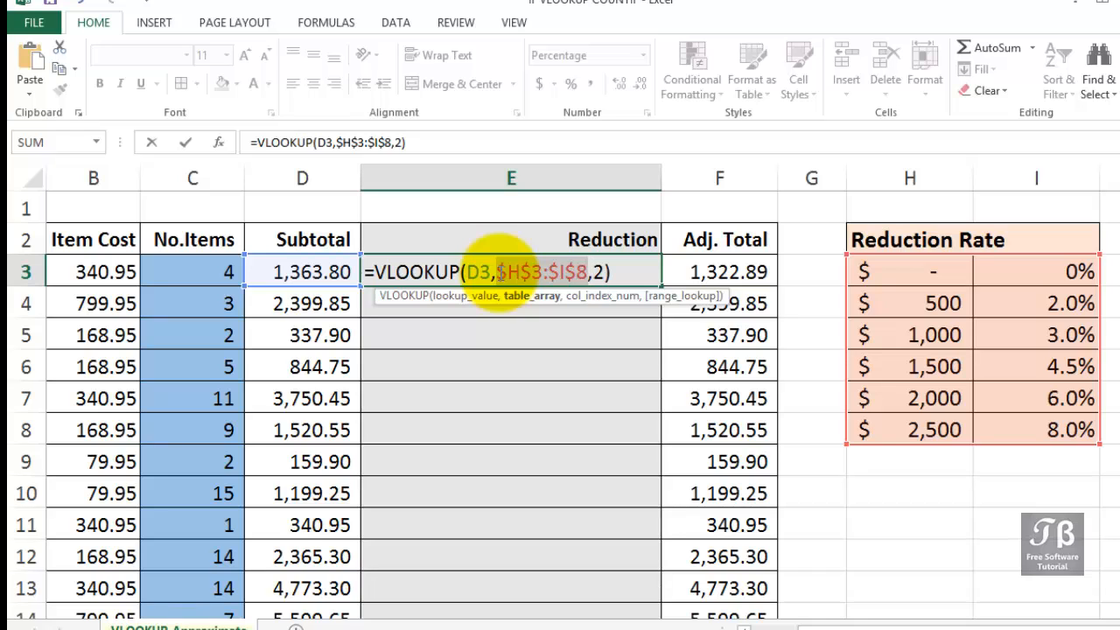
key(Return)
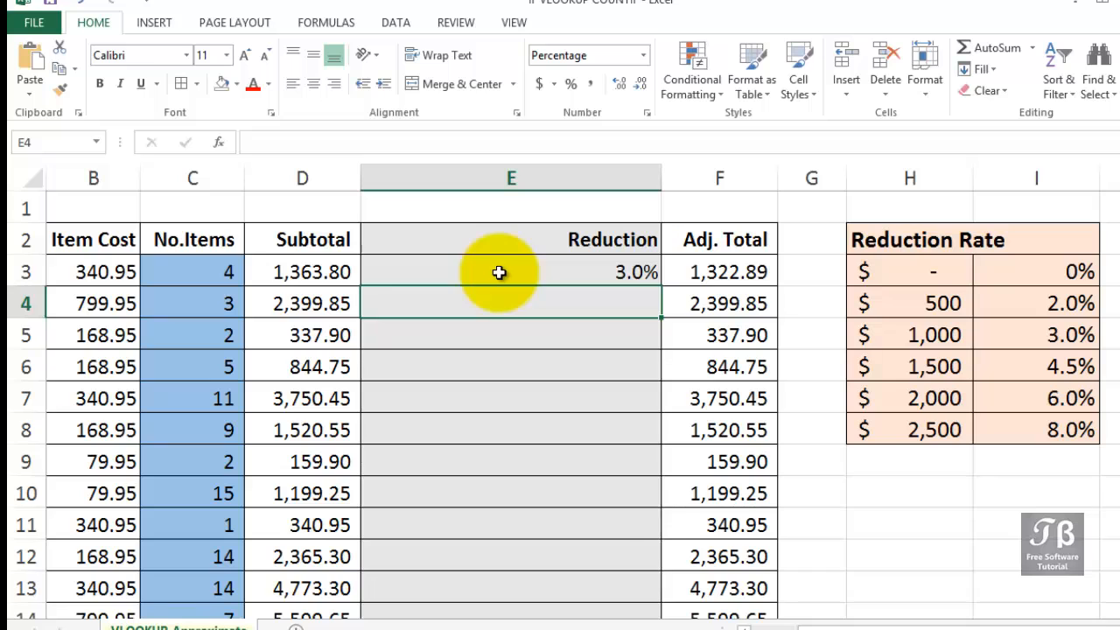
click(499, 271)
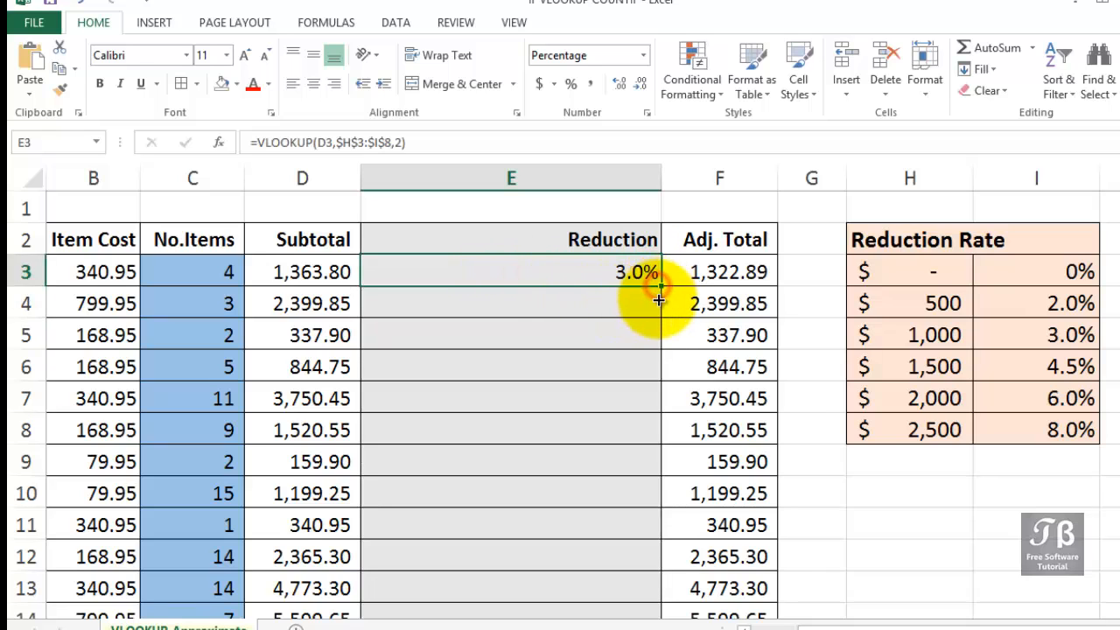
drag(660, 288, 645, 512)
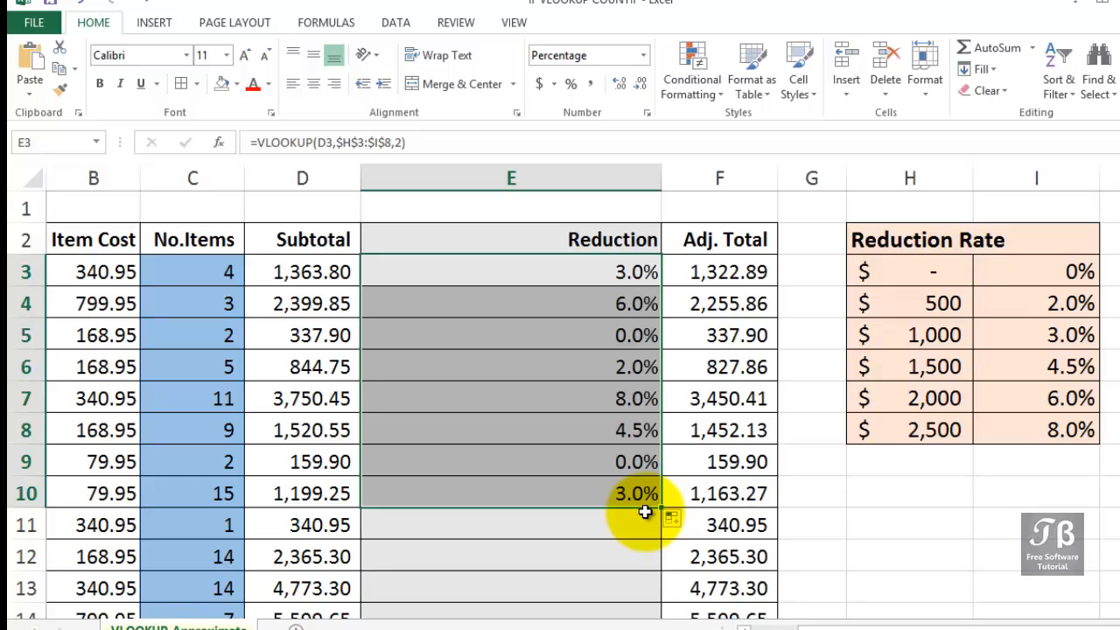
Compare the subtotals and copied reduction rates in rows 4 and 5 with the thresholds and percentages in the Reduction Rate table.
drag(324, 335, 528, 345)
drag(928, 261, 1066, 278)
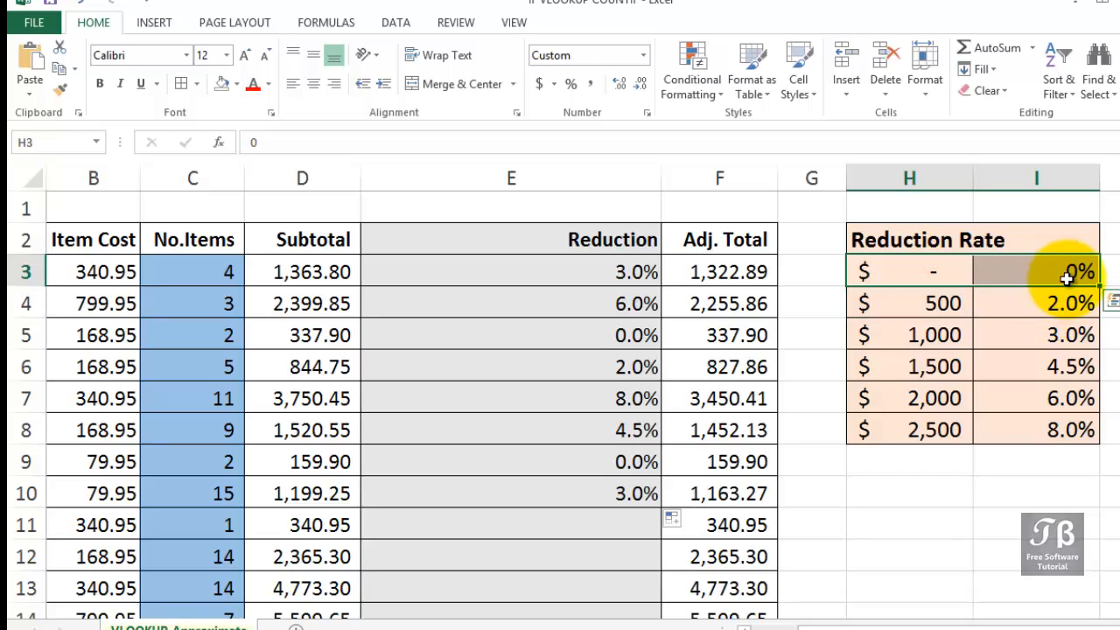
drag(350, 297, 609, 314)
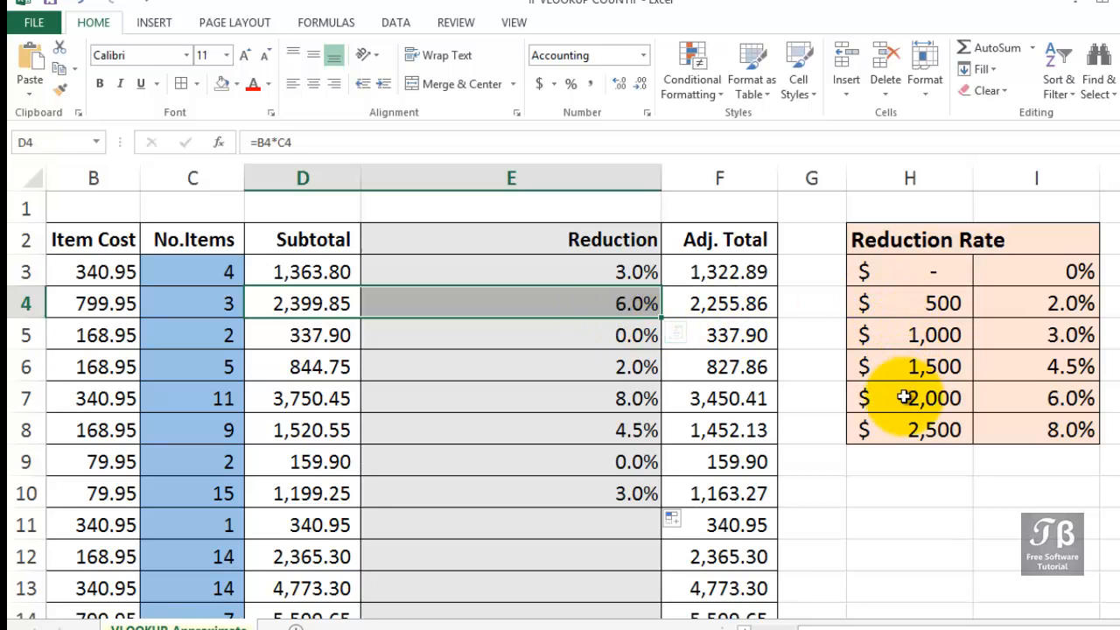
drag(892, 397, 1041, 408)
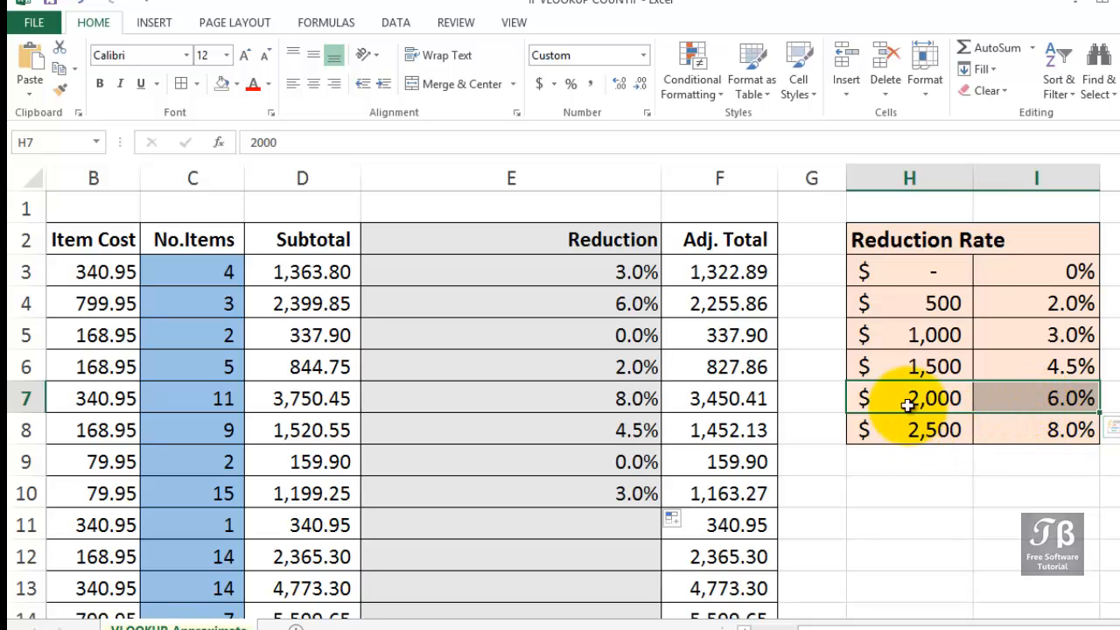
drag(915, 273, 955, 437)
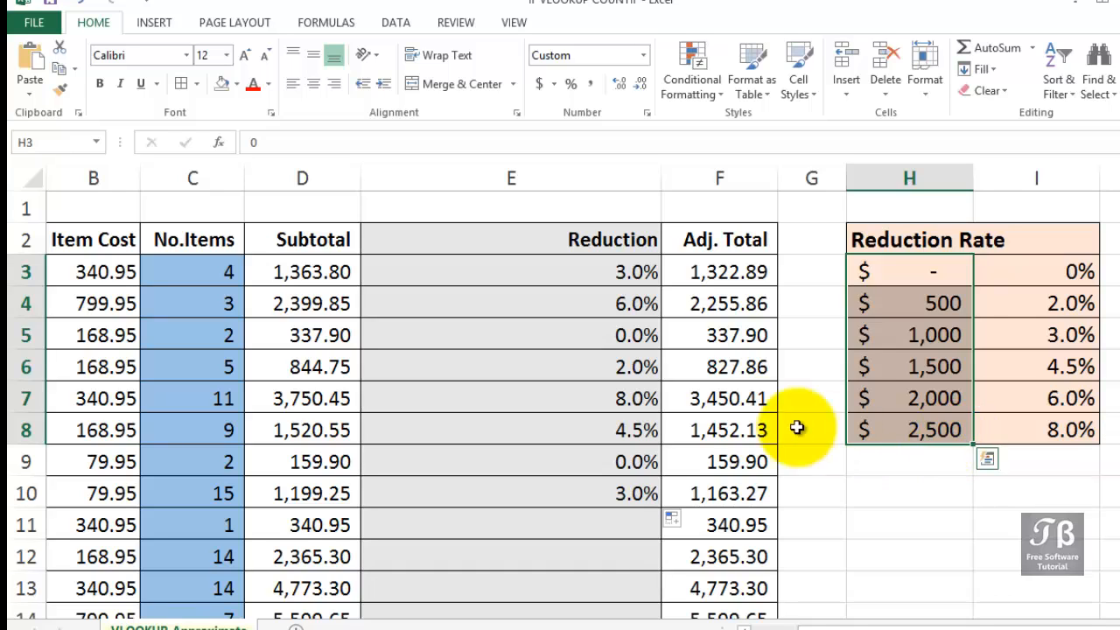
click(594, 306)
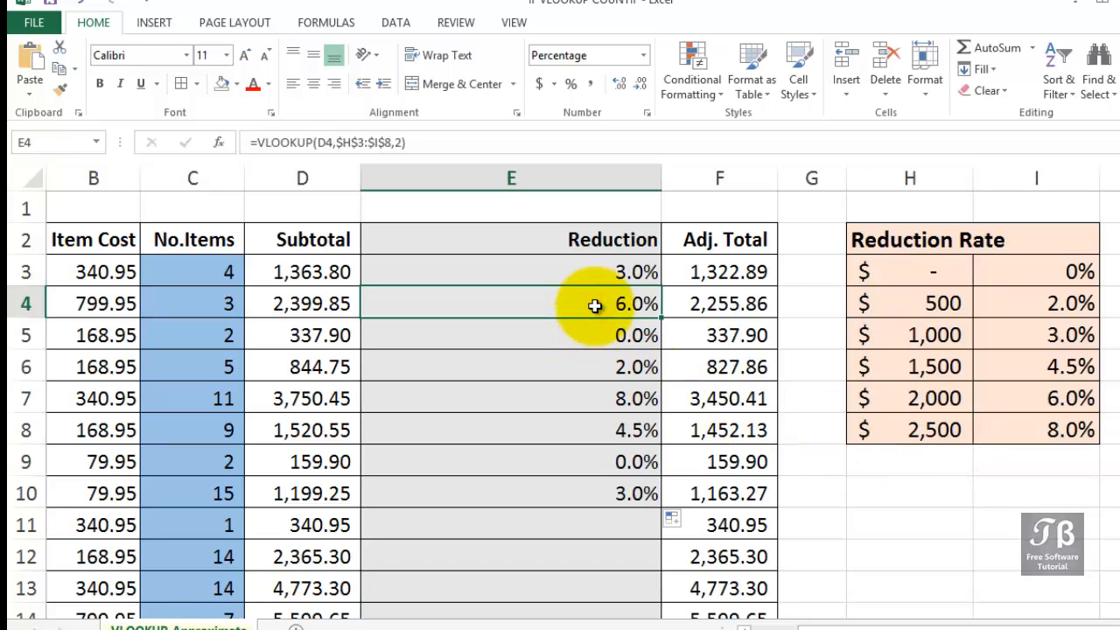
click(592, 334)
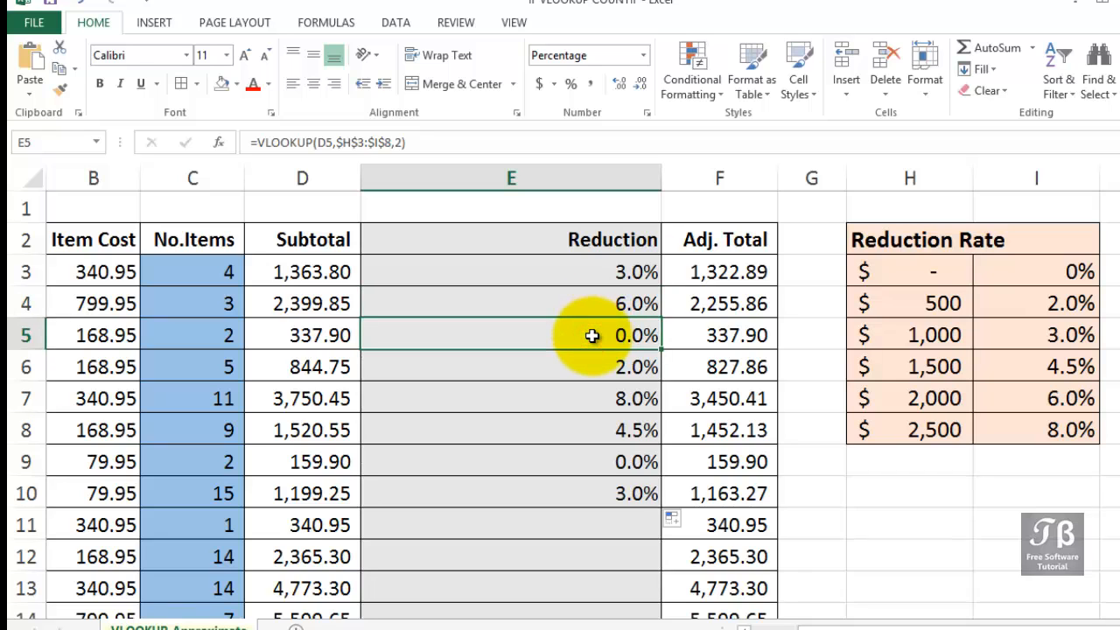
drag(927, 273, 921, 420)
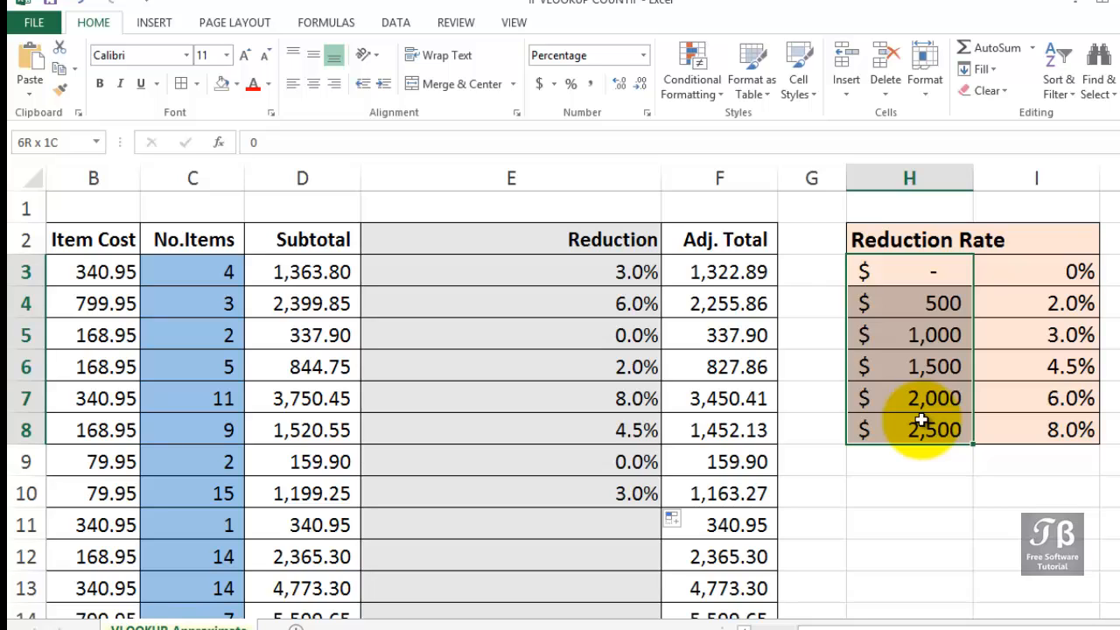
drag(921, 420, 921, 421)
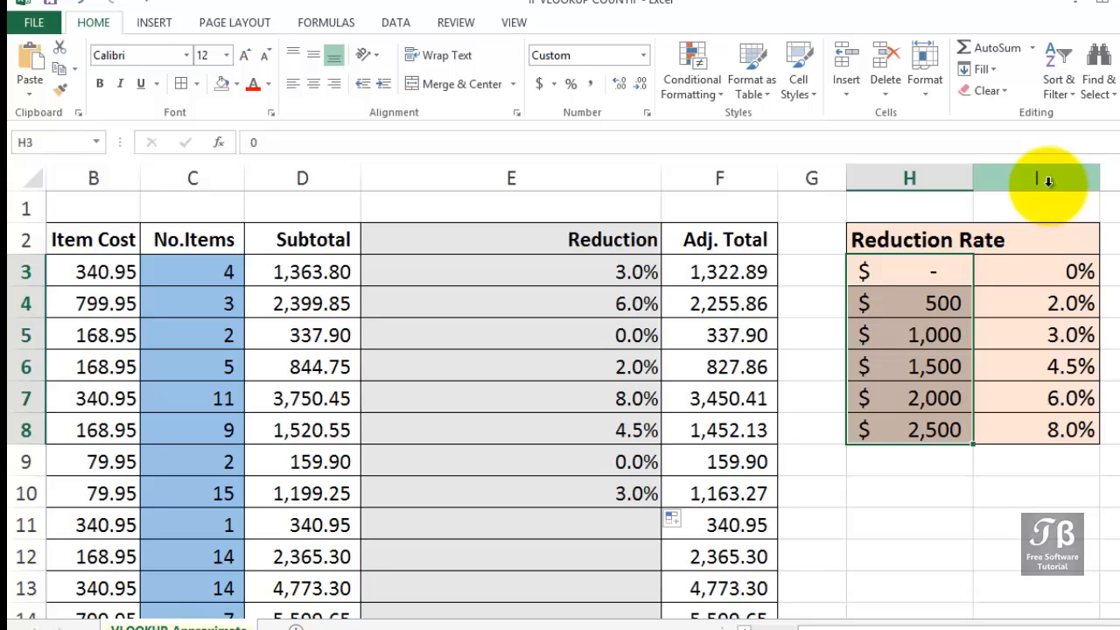
Replace the table range in E3's formula with whole columns H and I, giving =VLOOKUP(D3,H:I,2).
click(617, 273)
double_click(617, 273)
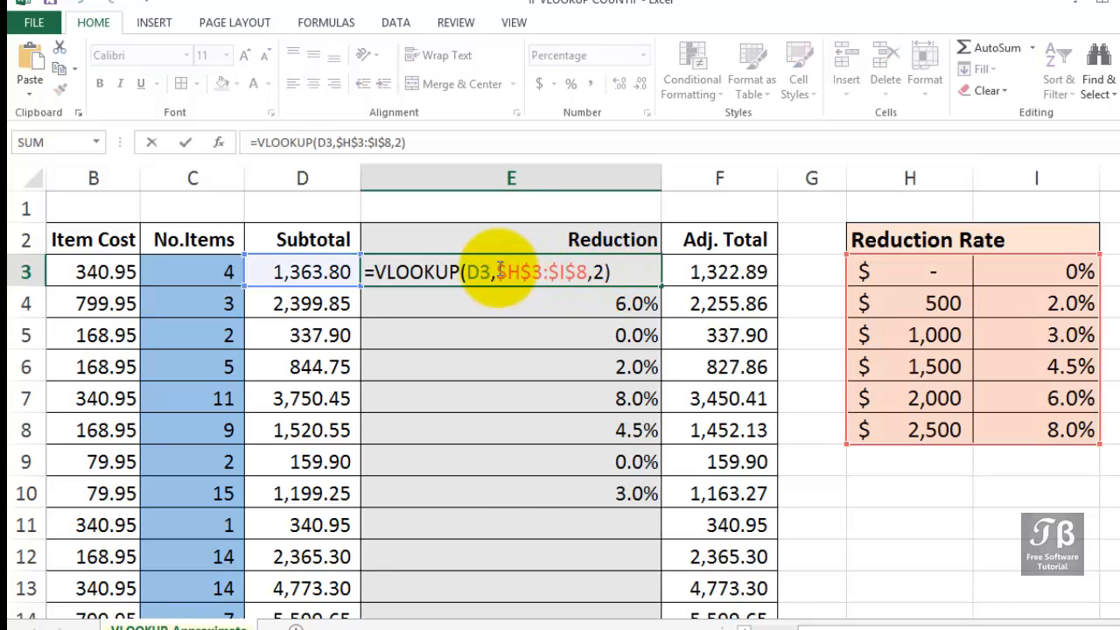
drag(499, 269, 587, 271)
drag(910, 178, 1025, 175)
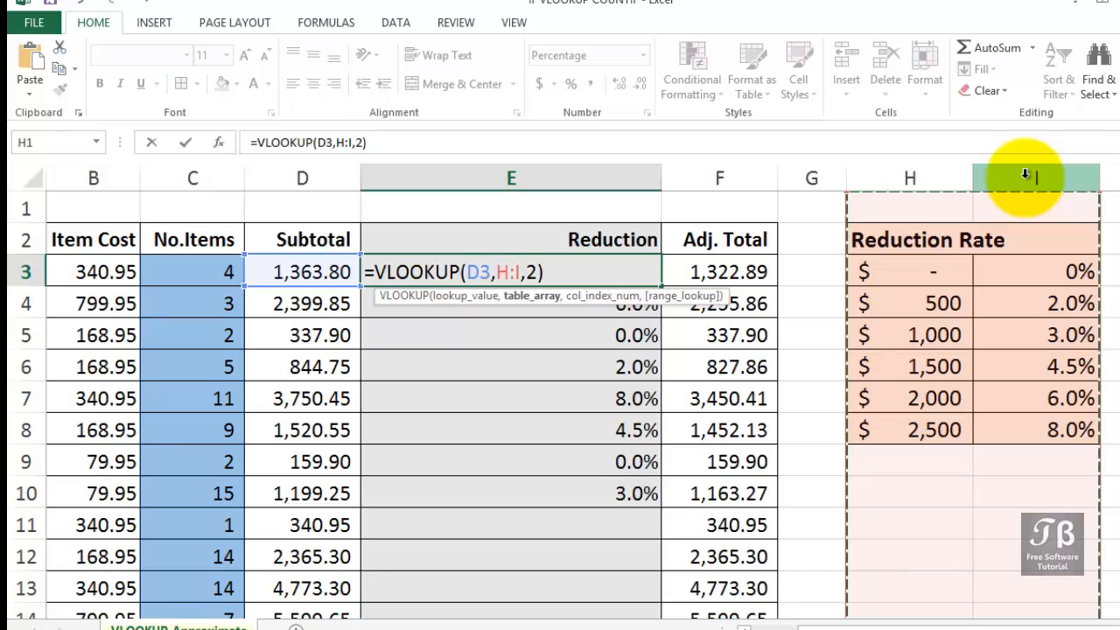
key(Return)
Copy E3's formula down the Reduction column to E10 and extend it through all remaining order rows.
click(554, 269)
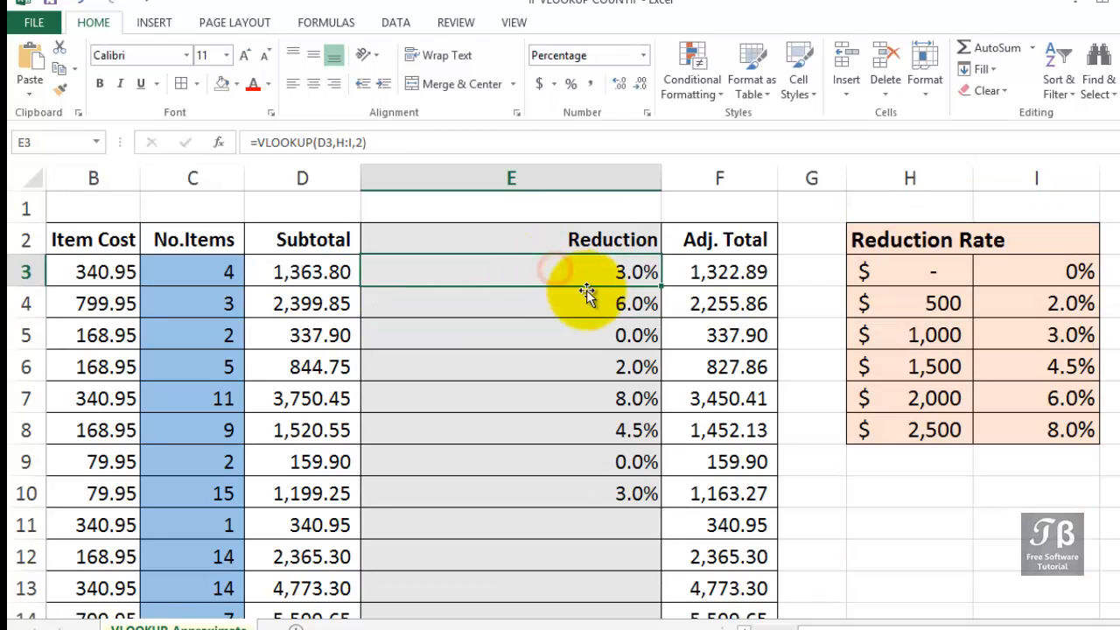
mouse_move(586, 291)
mouse_down()
mouse_move(640, 297)
mouse_move(645, 495)
mouse_up()
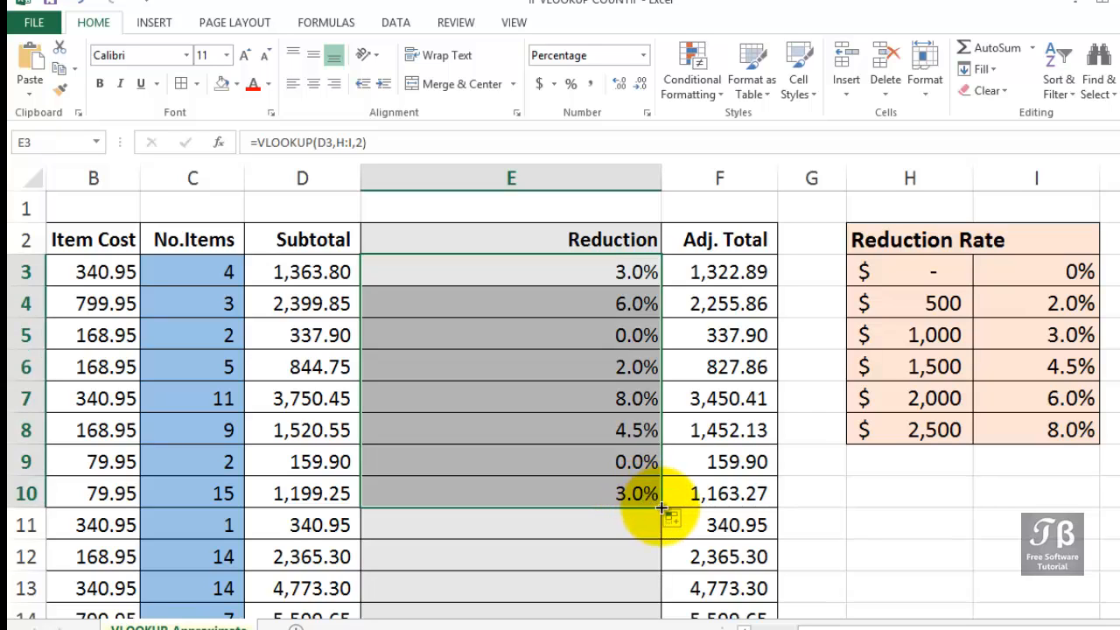
click(660, 504)
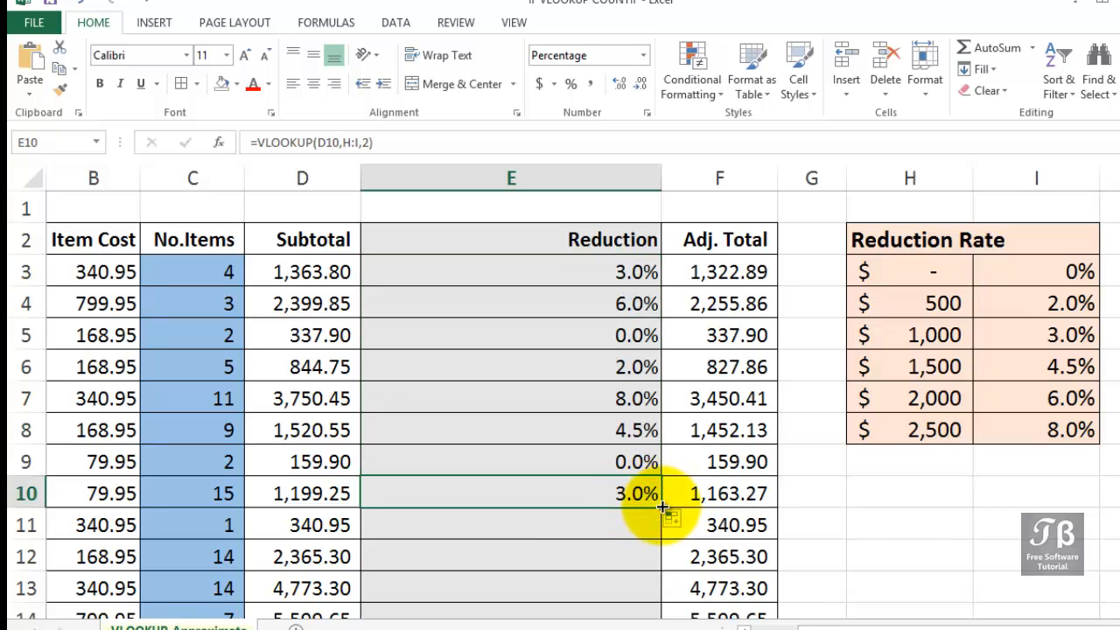
double_click(662, 505)
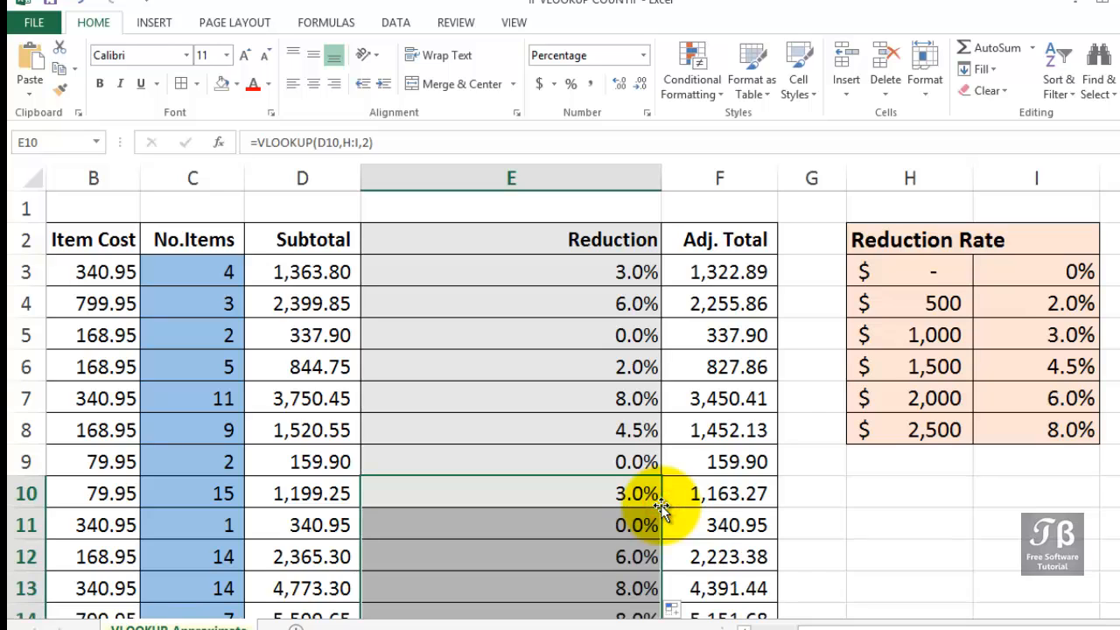
Review the VLOOKUP formula and its references in E3, leaving it unedited and moving on to F3.
click(536, 281)
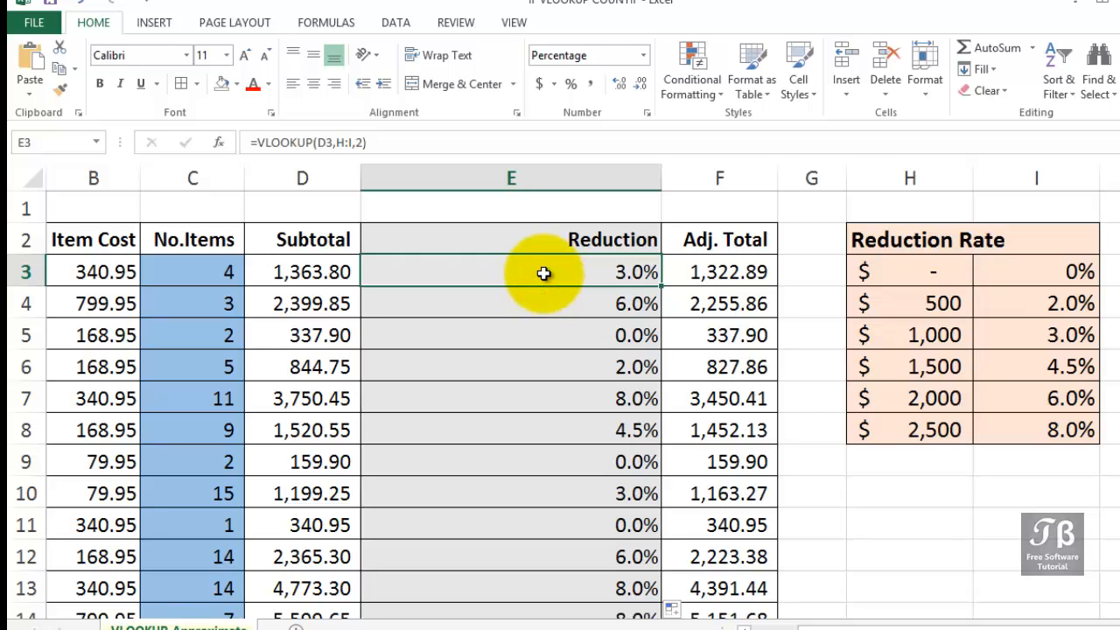
double_click(543, 274)
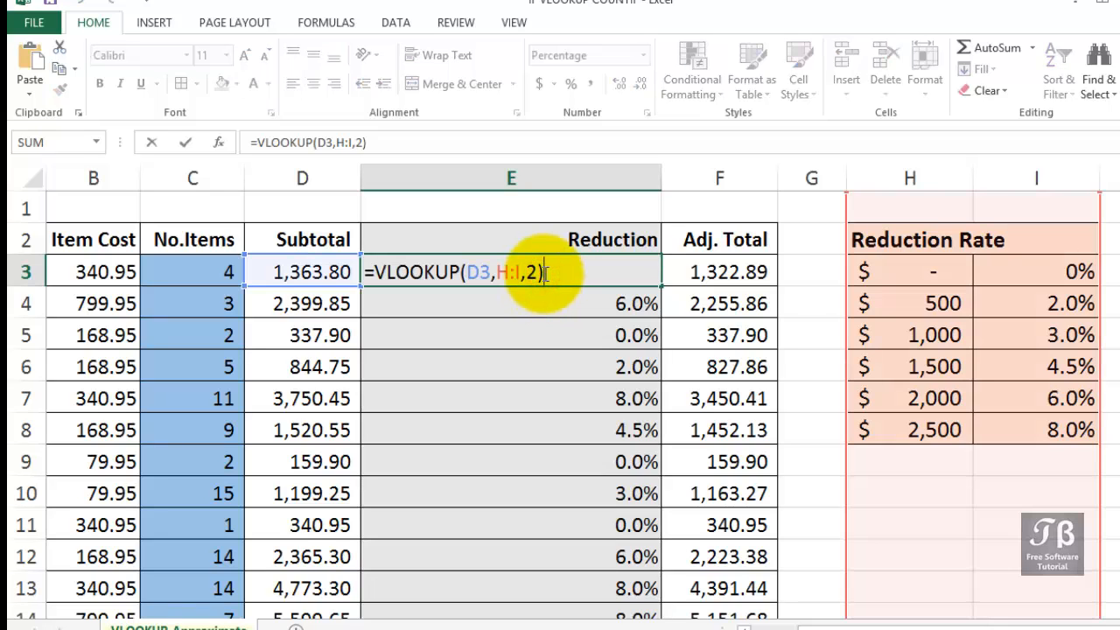
key(Tab)
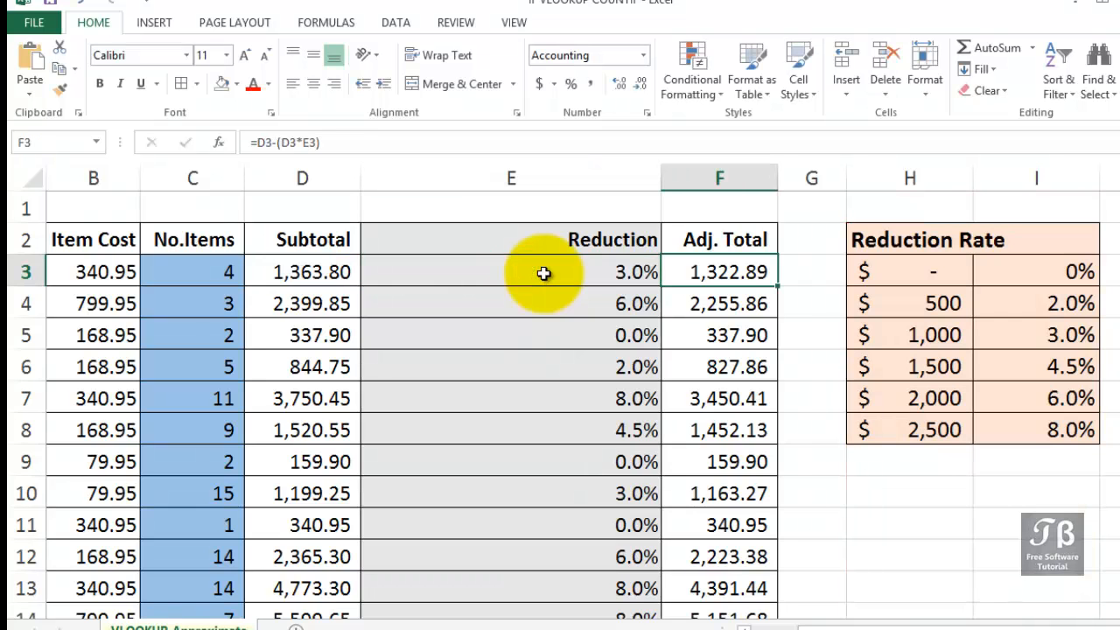